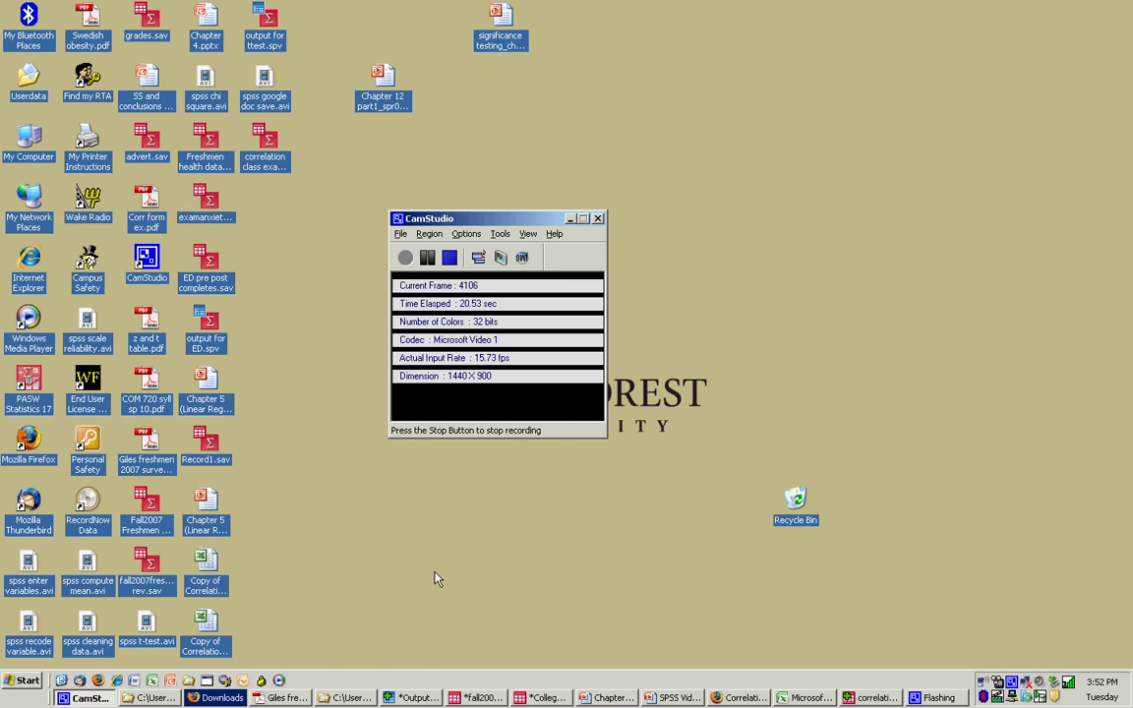
Switch to the Correlation class activity spreadsheet in Firefox, download it in Excel format and open it with Microsoft Office Excel
left_click(719, 691)
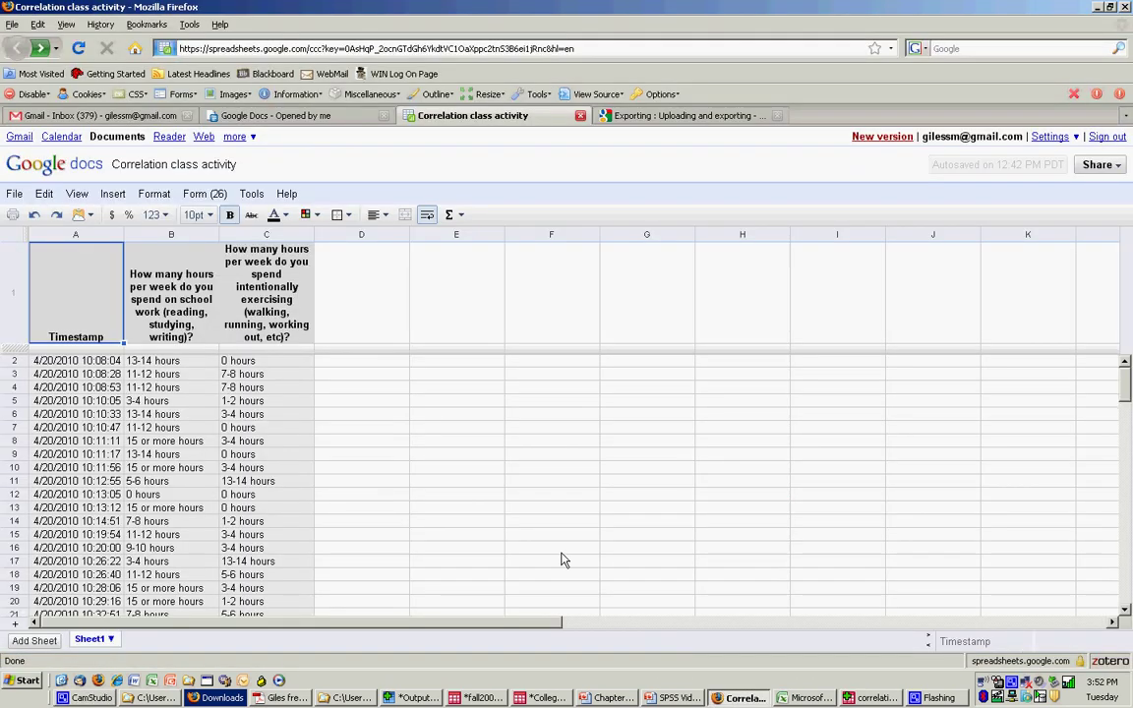
mouse_move(1126, 395)
left_mouse_down()
mouse_move(1126, 414)
mouse_move(1118, 395)
left_mouse_up()
left_click(1104, 382)
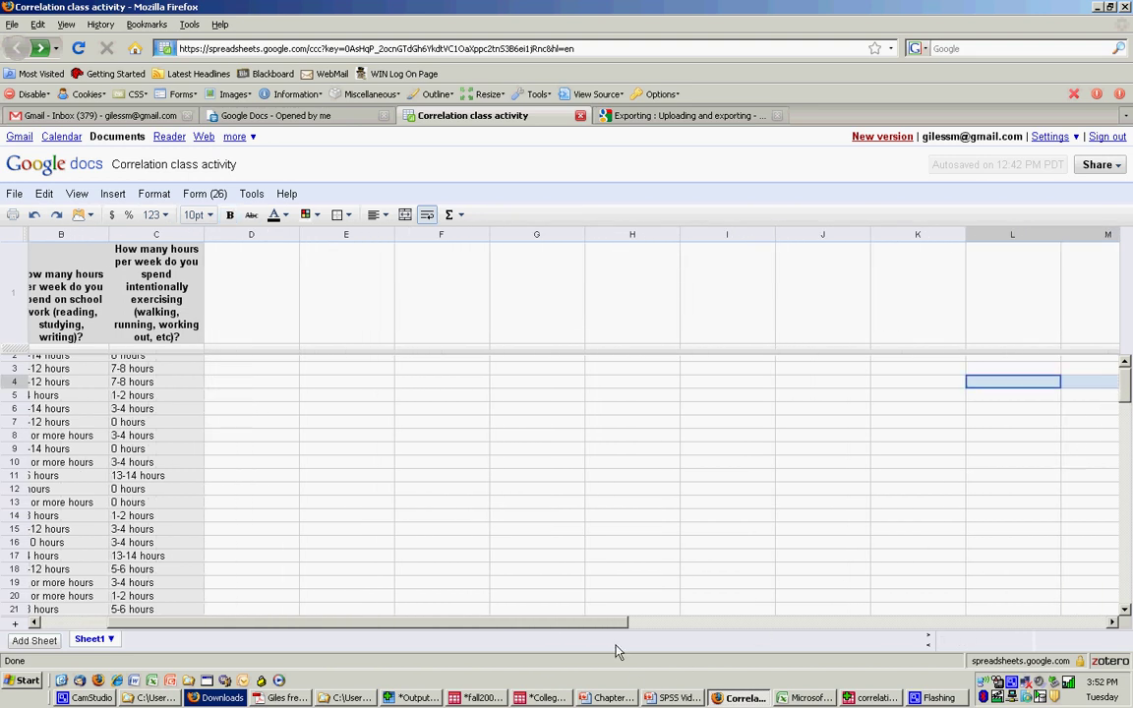
left_click_drag(576, 623, 493, 624)
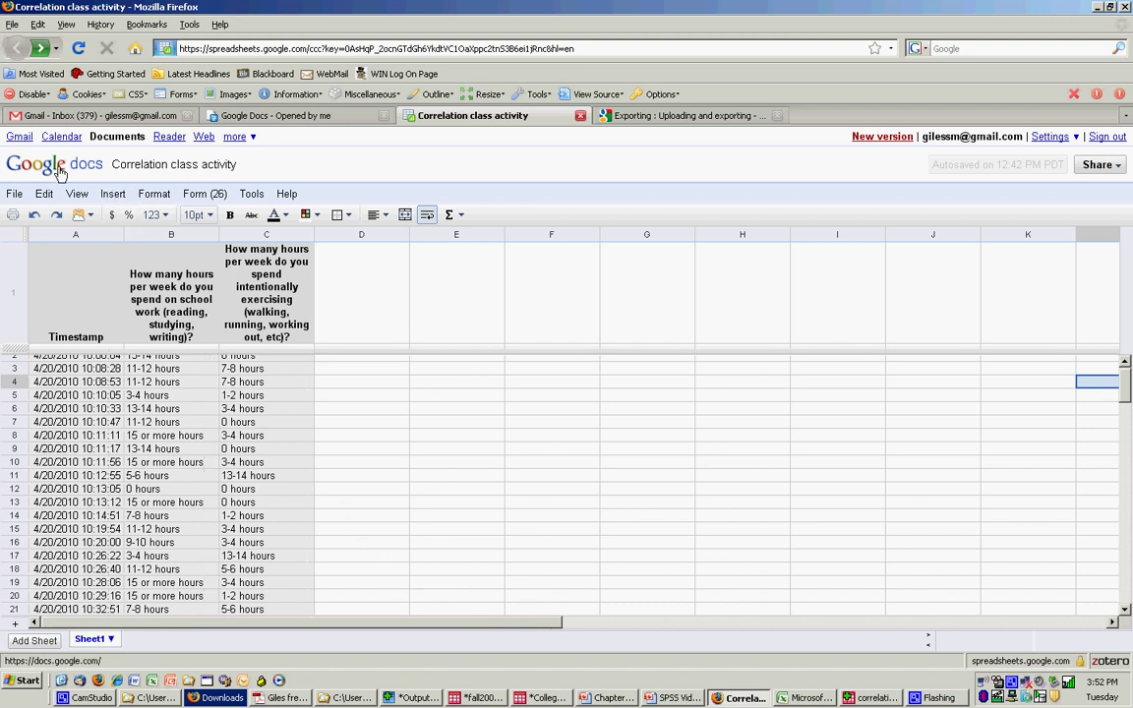
left_click(14, 194)
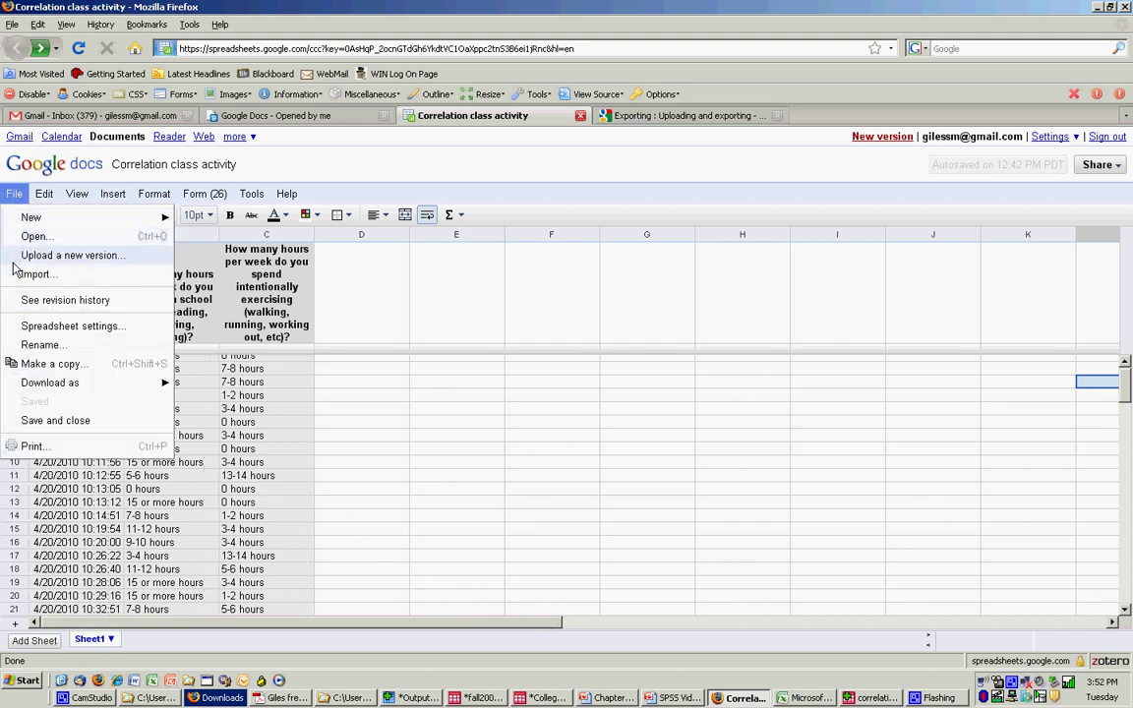
mouse_move(42, 389)
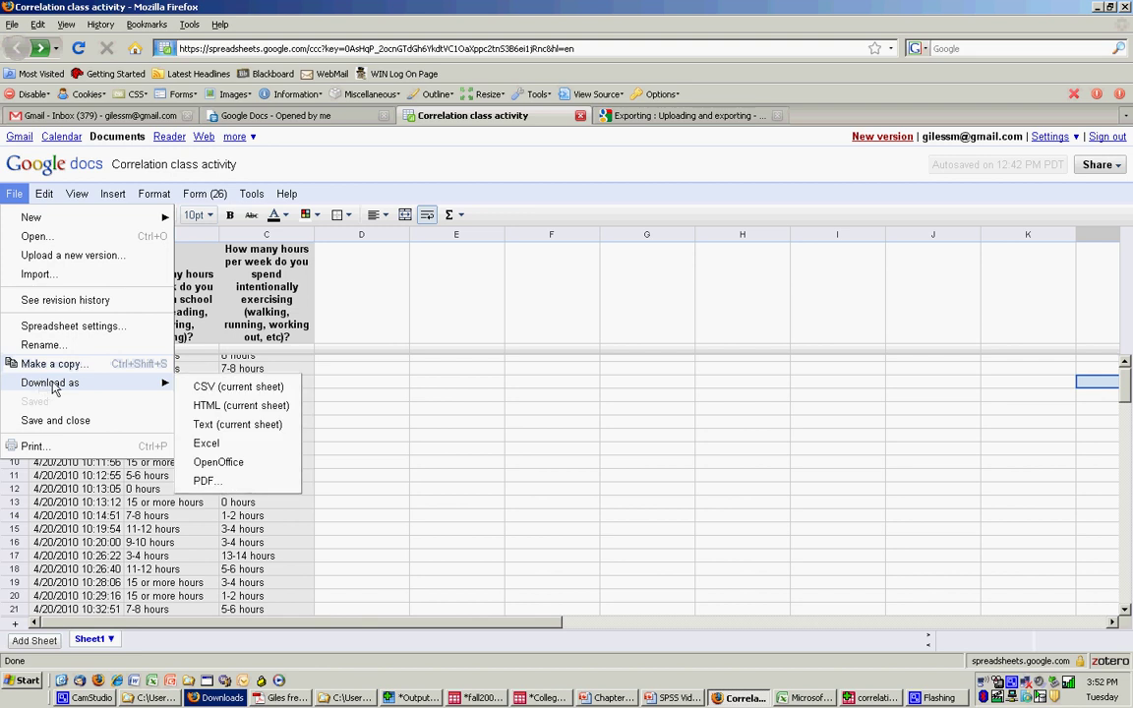
left_click(205, 445)
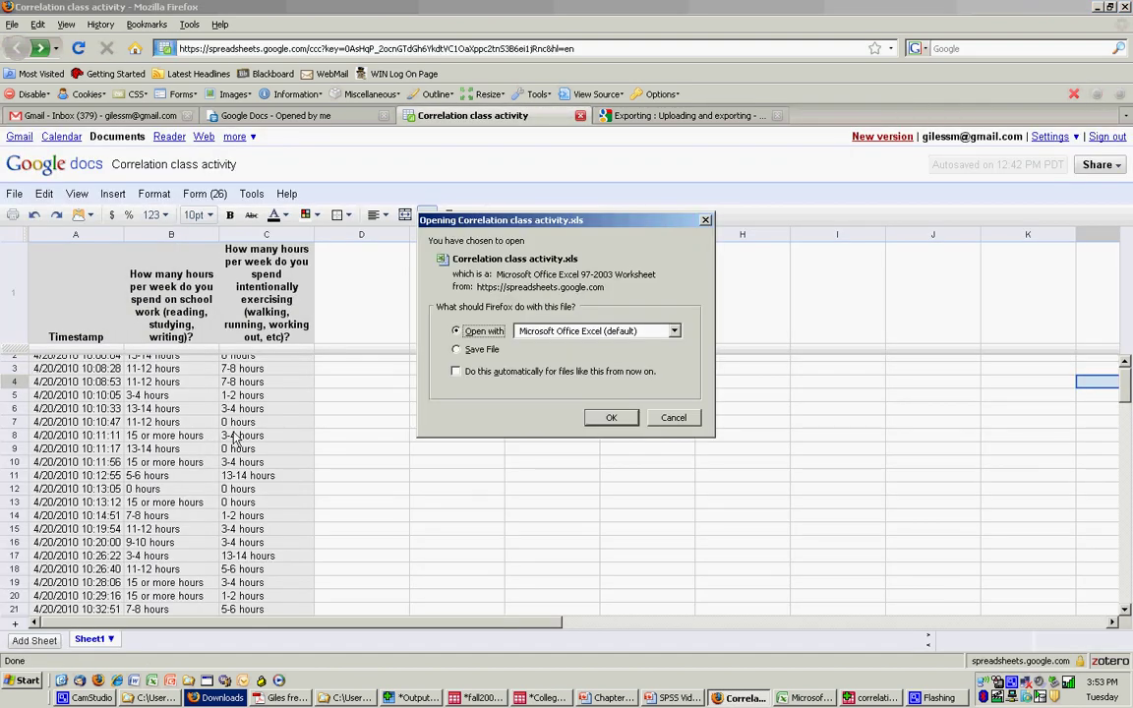
left_click(607, 419)
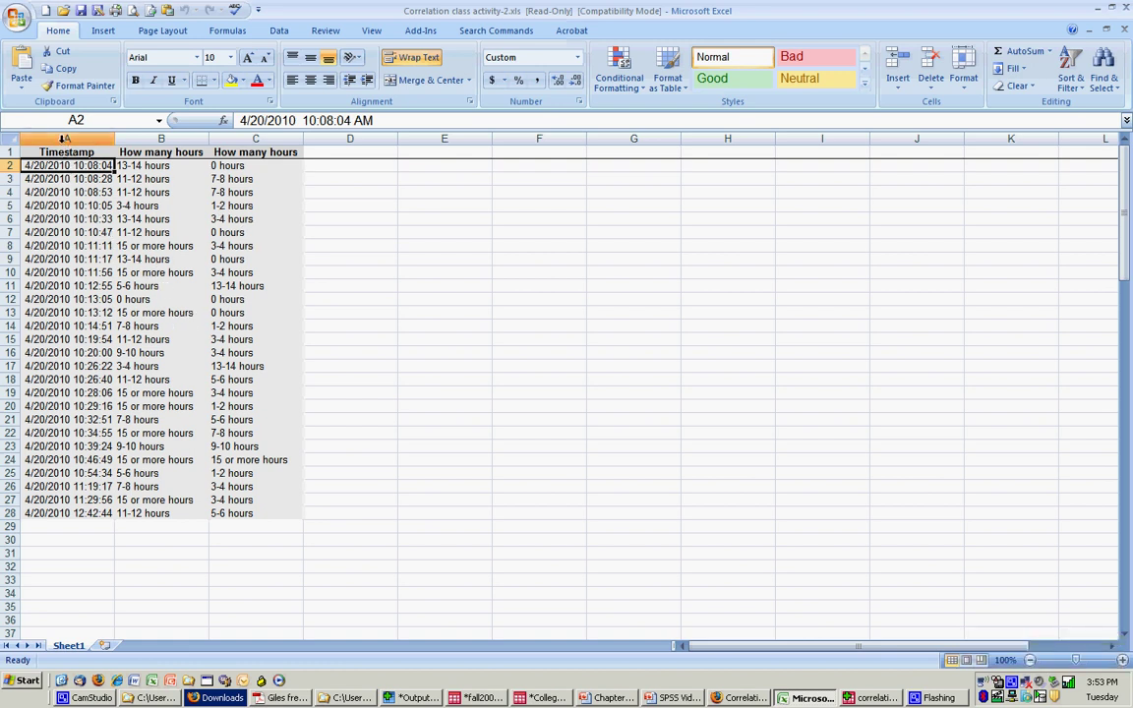
Clear all contents of the Timestamp column
left_click(63, 139)
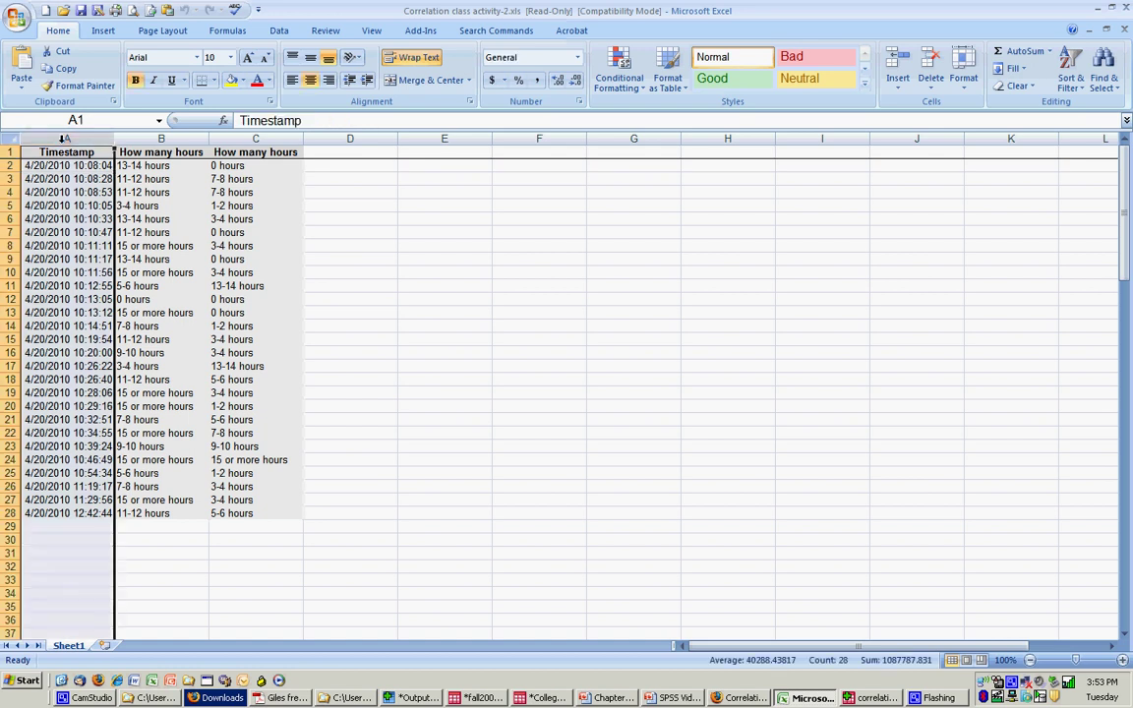
key("Delete")
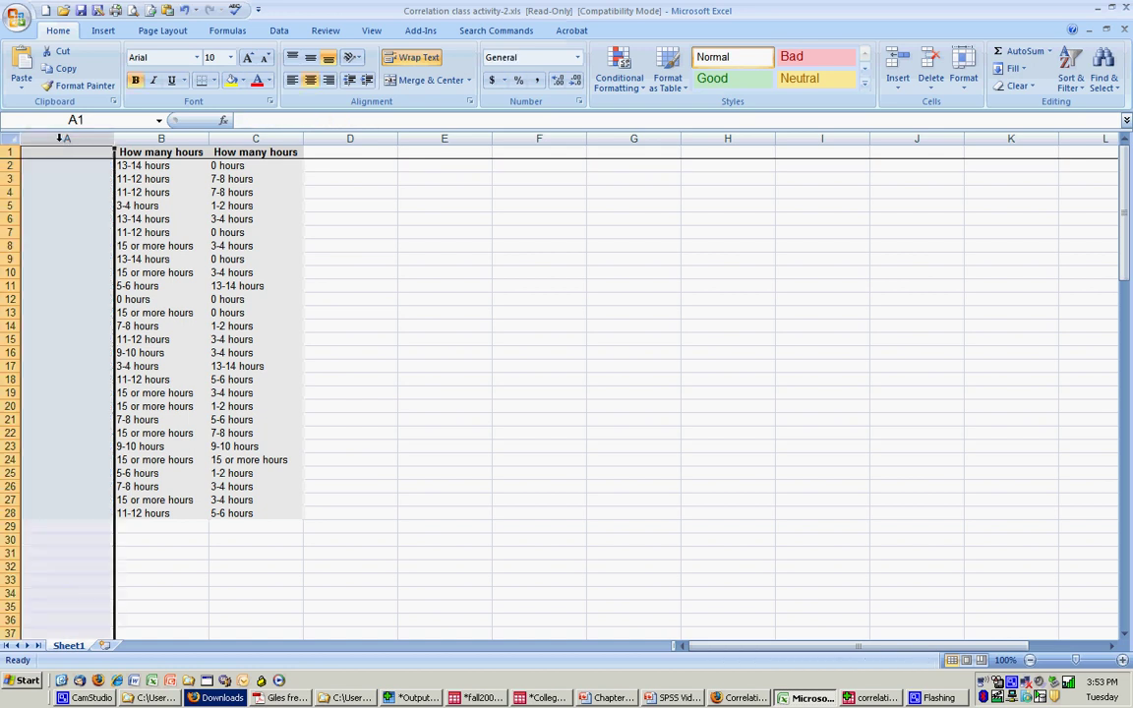
left_click(69, 158)
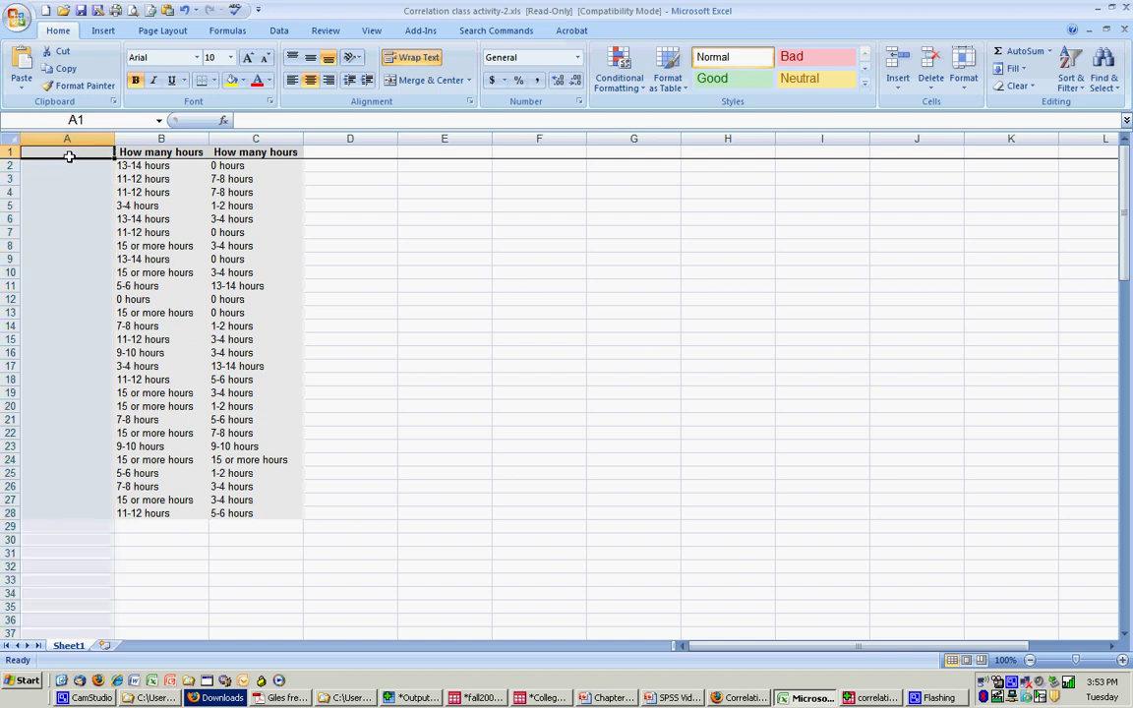
type("ID")
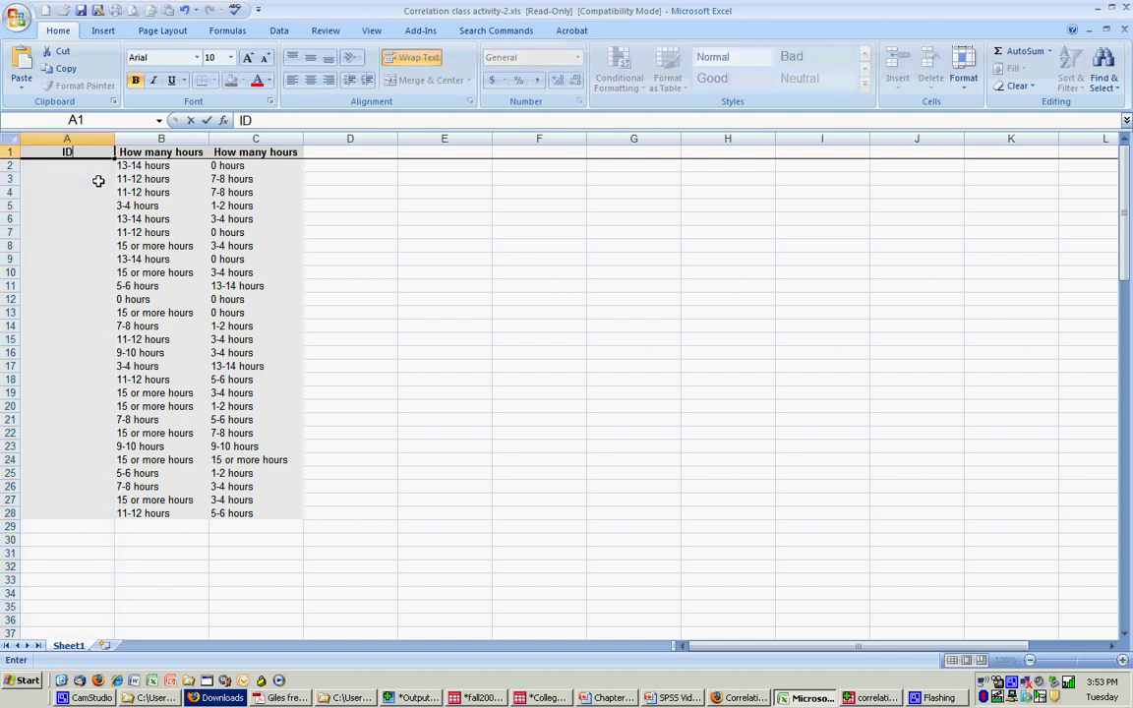
key("Return")
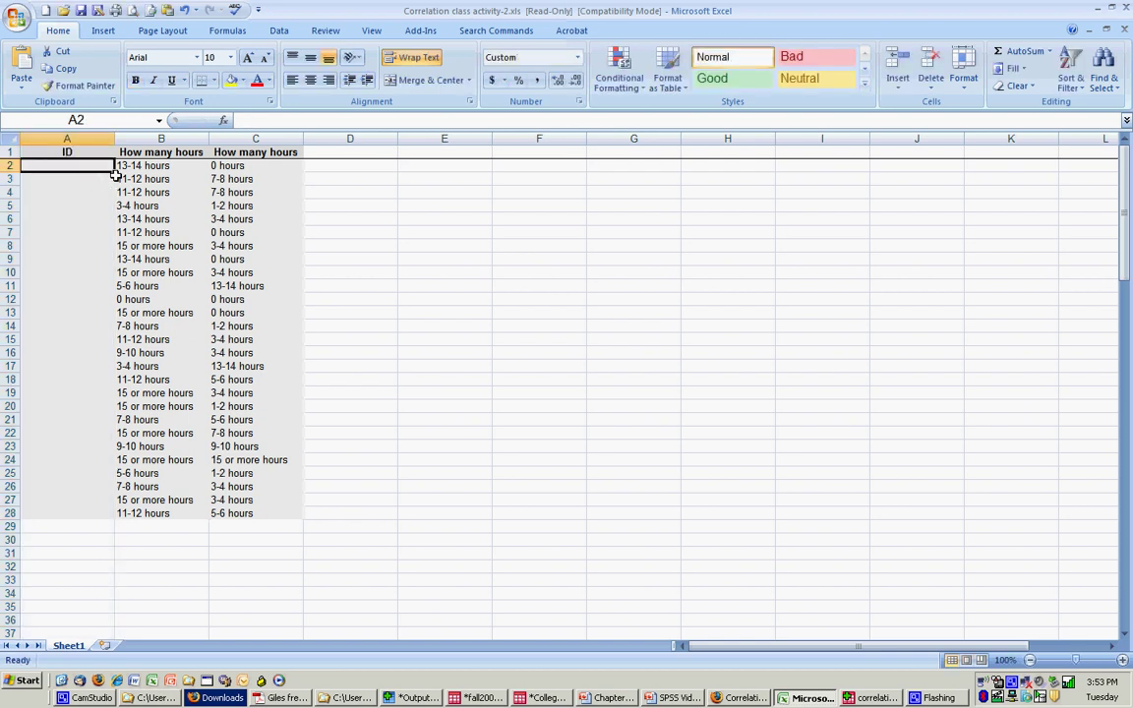
type("1")
key("Return")
type("2")
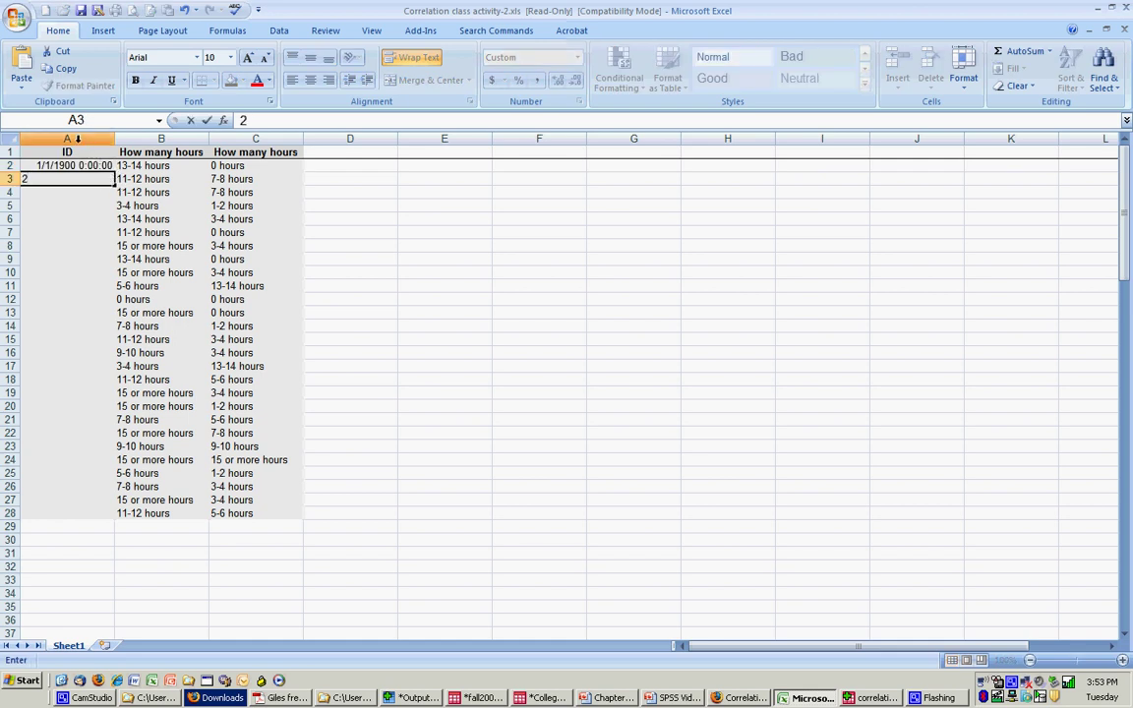
left_click(78, 138)
key("Delete")
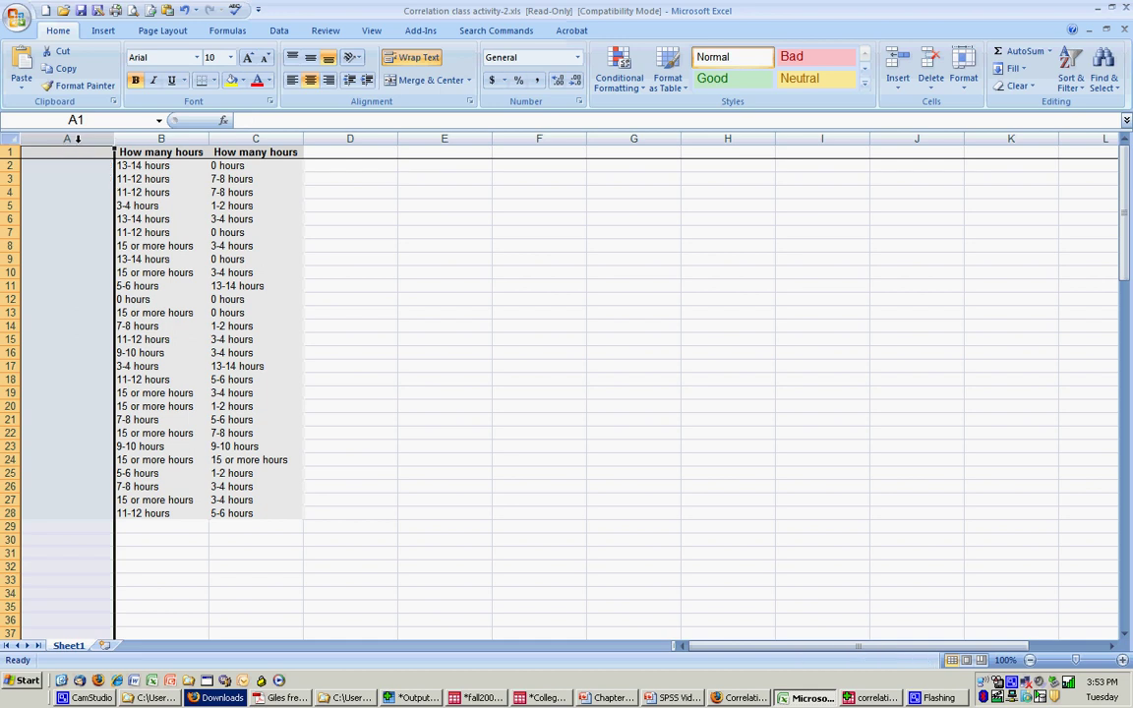
Save the workbook to the Desktop as "Correlation class activity sample.xls" in Excel 97-2003 format
left_click(135, 166)
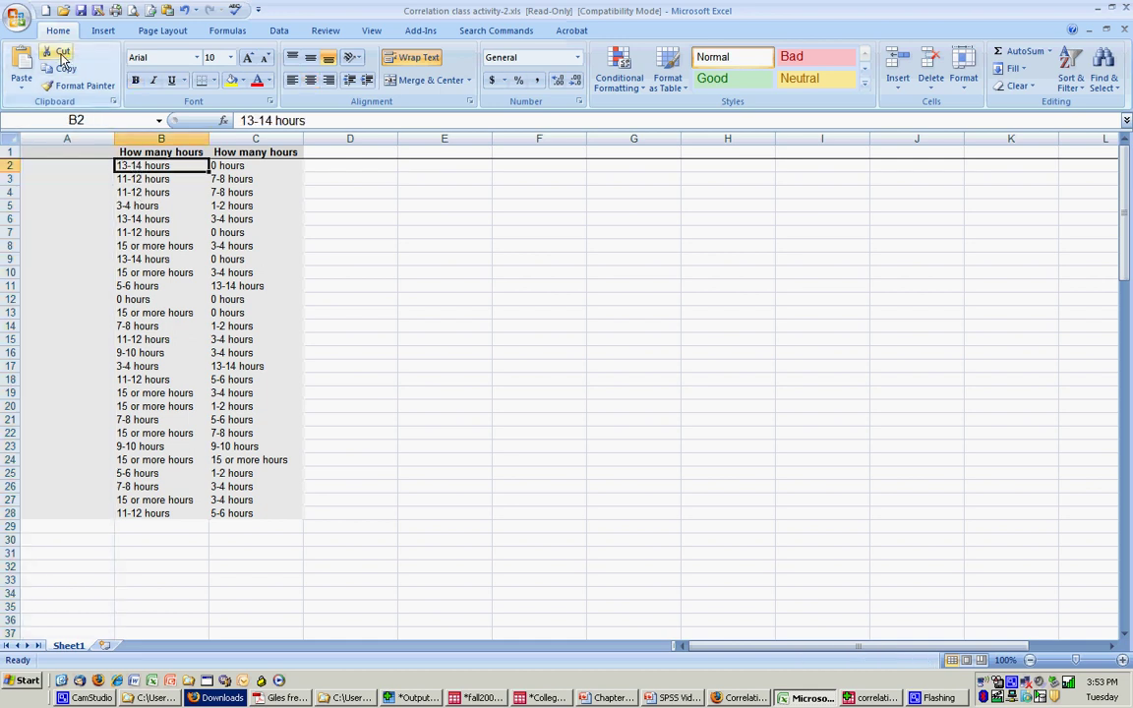
left_click(18, 20)
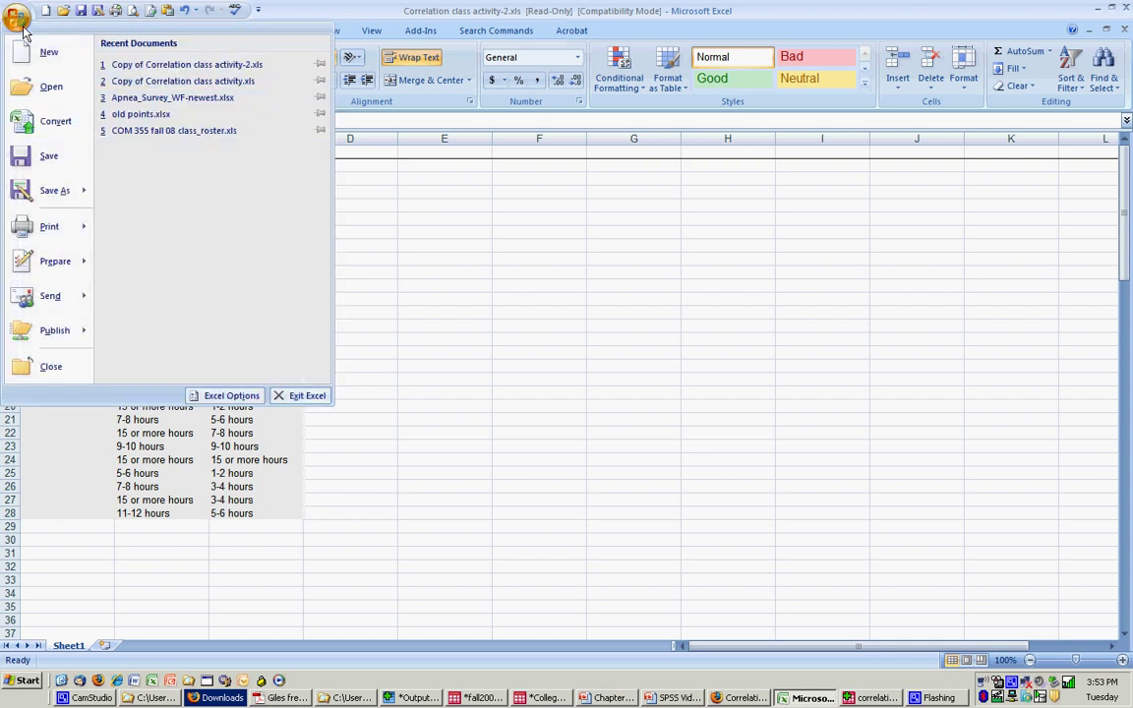
left_click(34, 193)
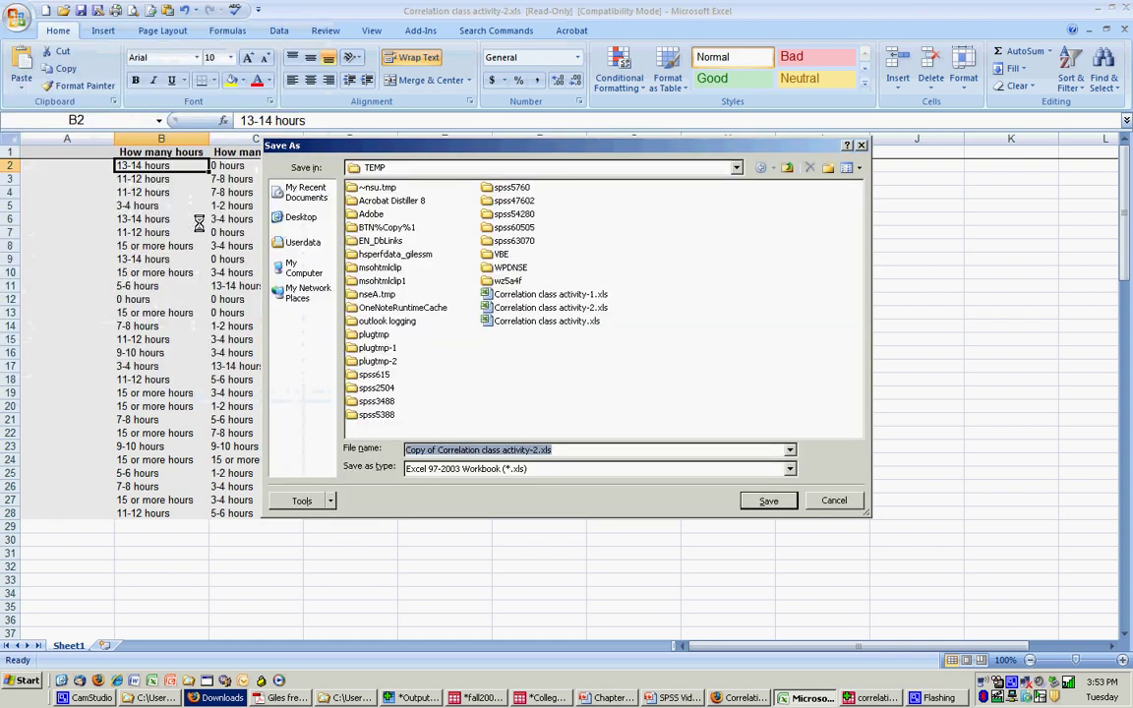
left_click(383, 169)
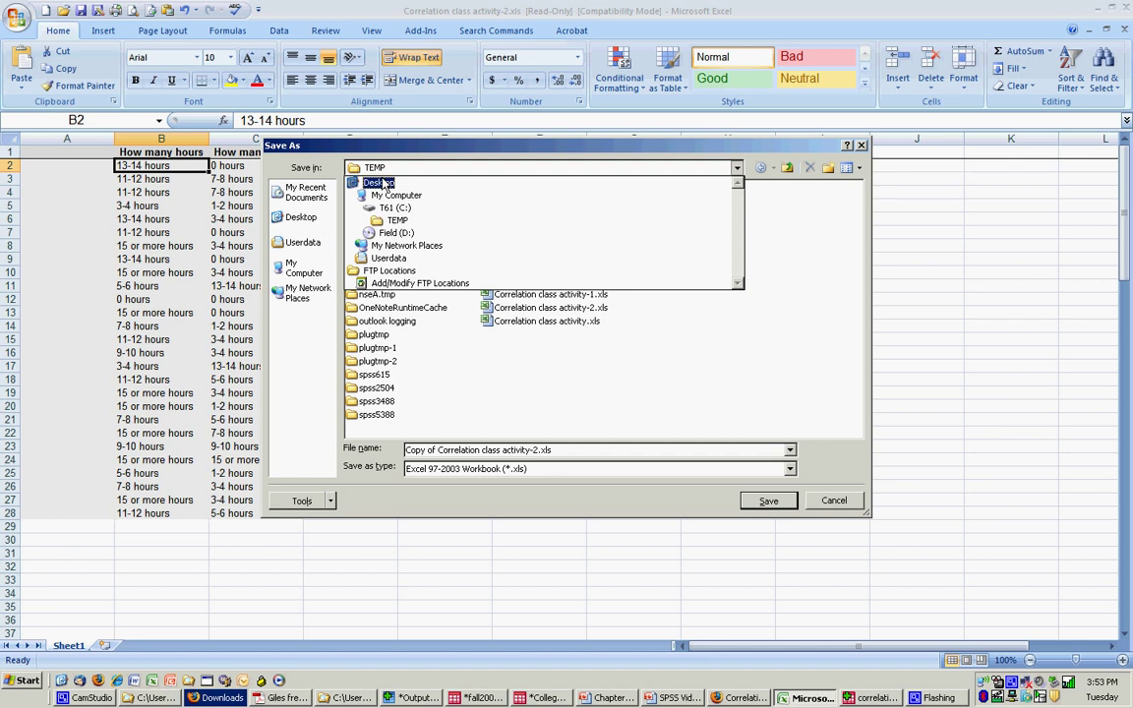
left_click(374, 180)
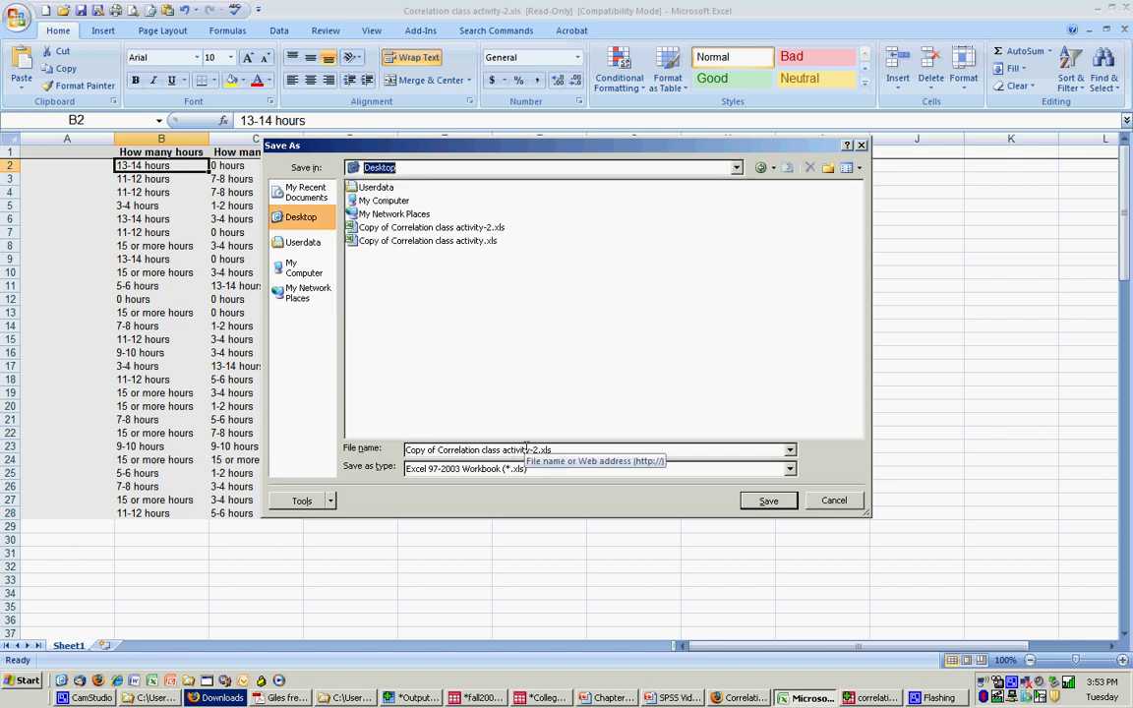
left_click_drag(438, 454, 398, 452)
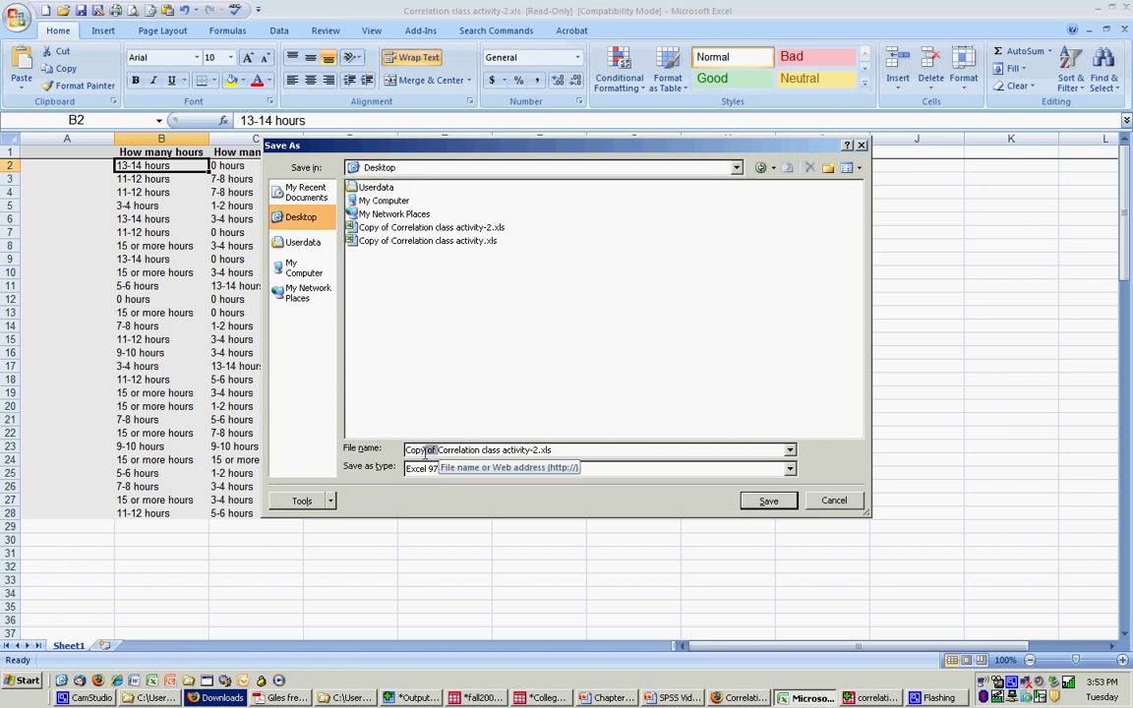
key("BackSpace")
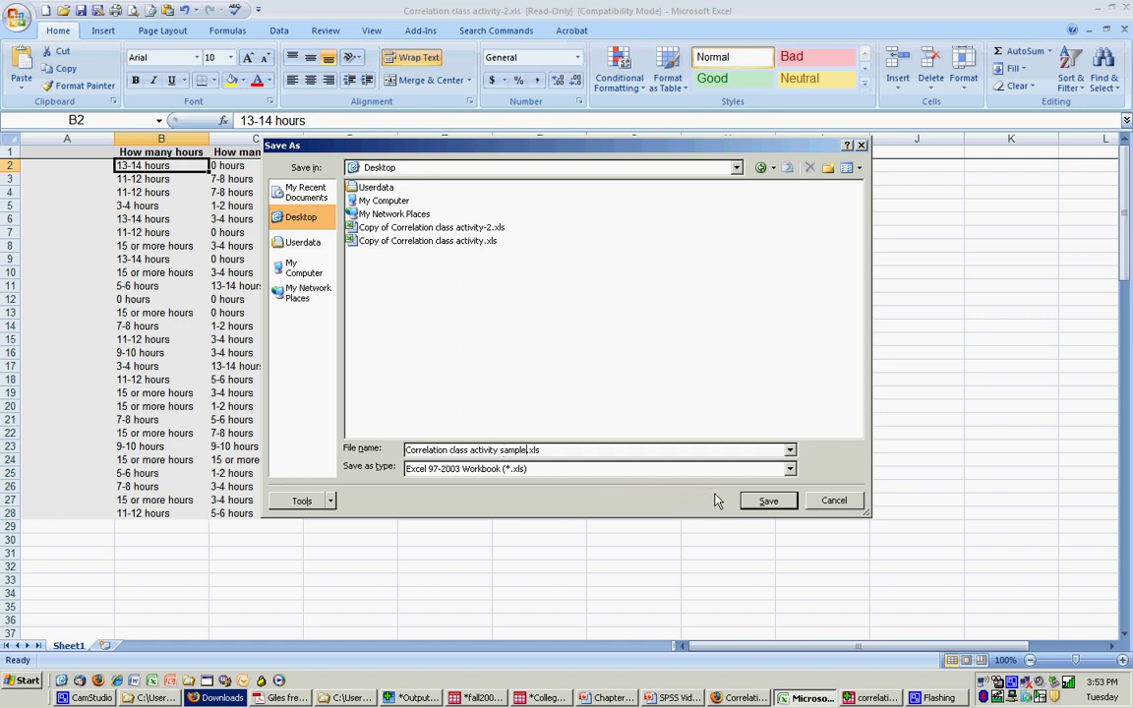
left_click(758, 500)
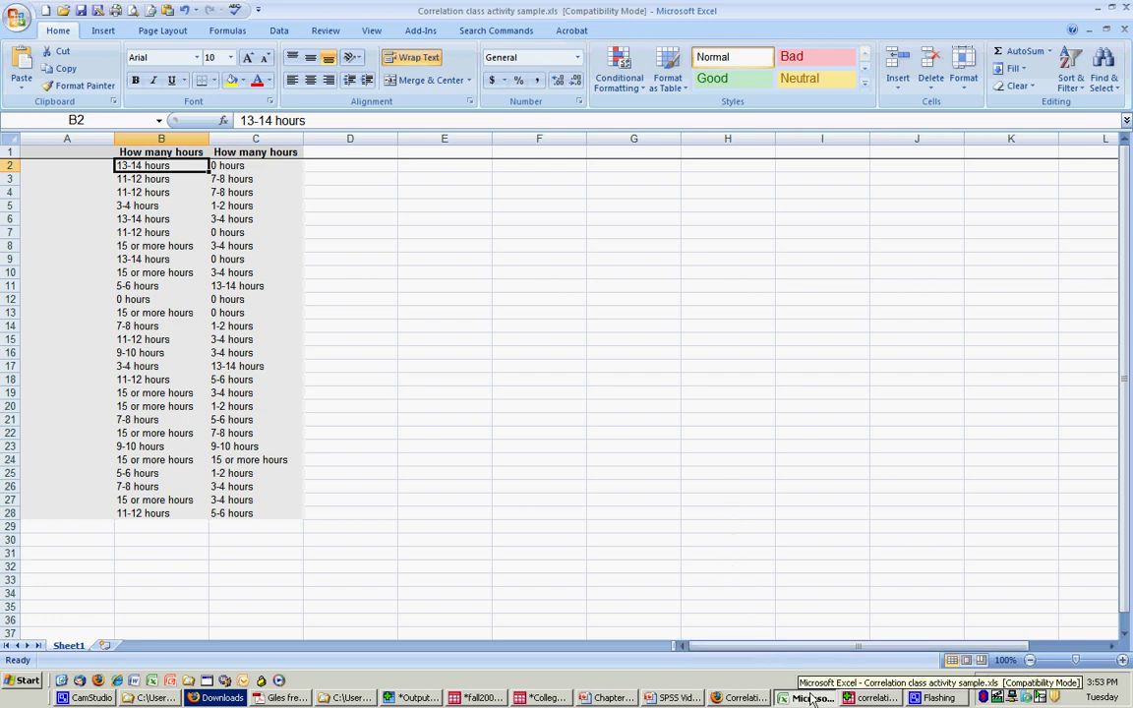
Switch to PASW Statistics and try to open the Excel file "Correlation class activity sample.xls" from the Desktop as data
left_click(479, 698)
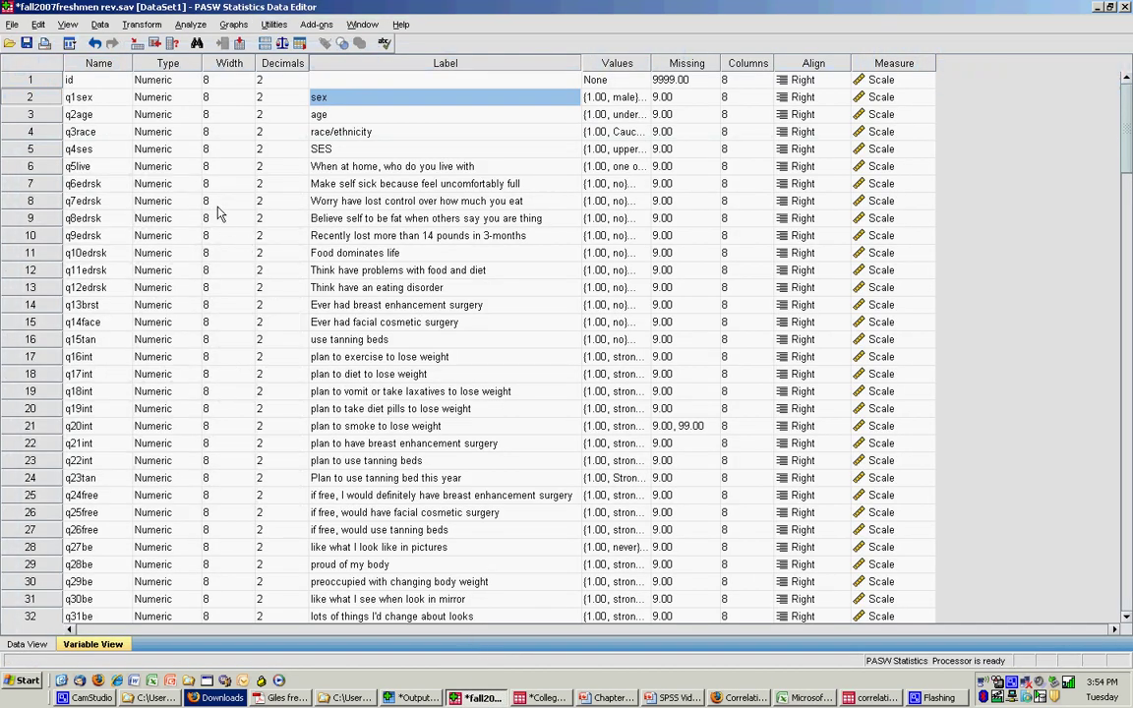
left_click(11, 24)
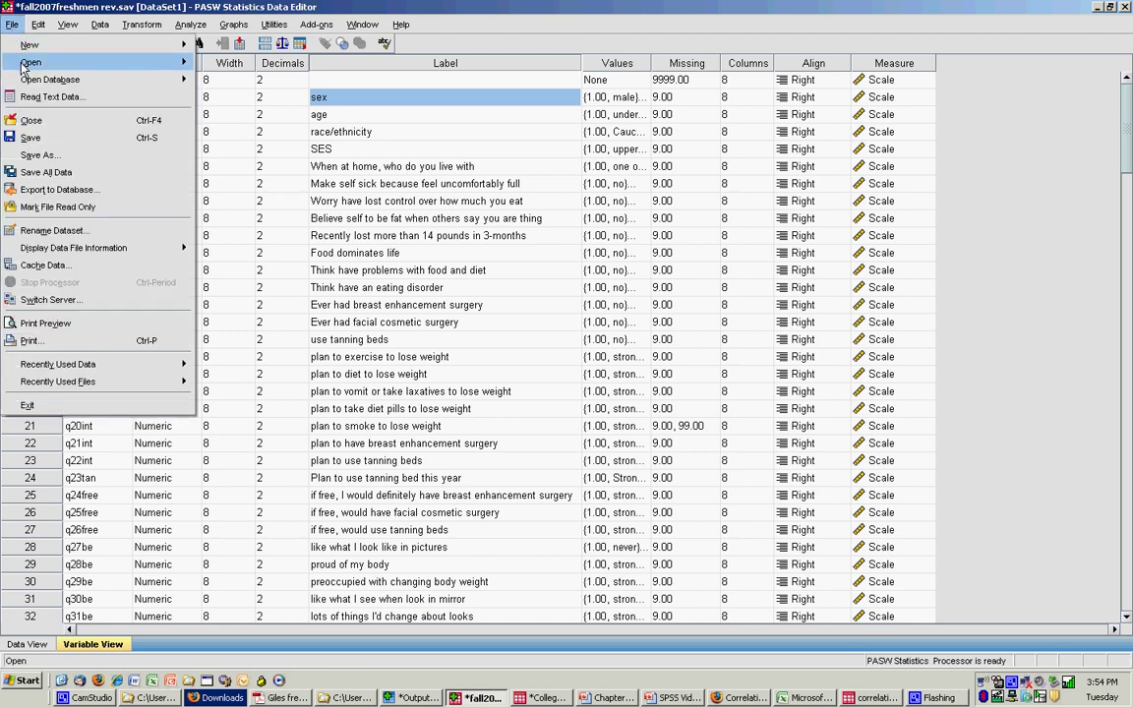
mouse_move(30, 65)
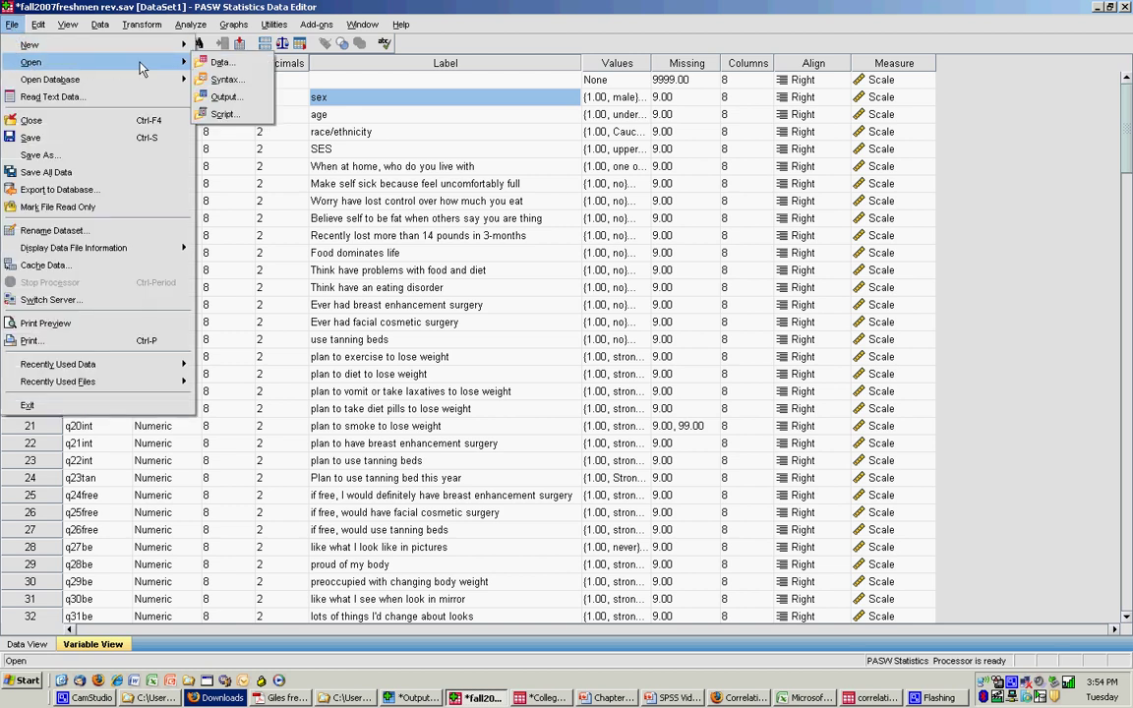
left_click(209, 64)
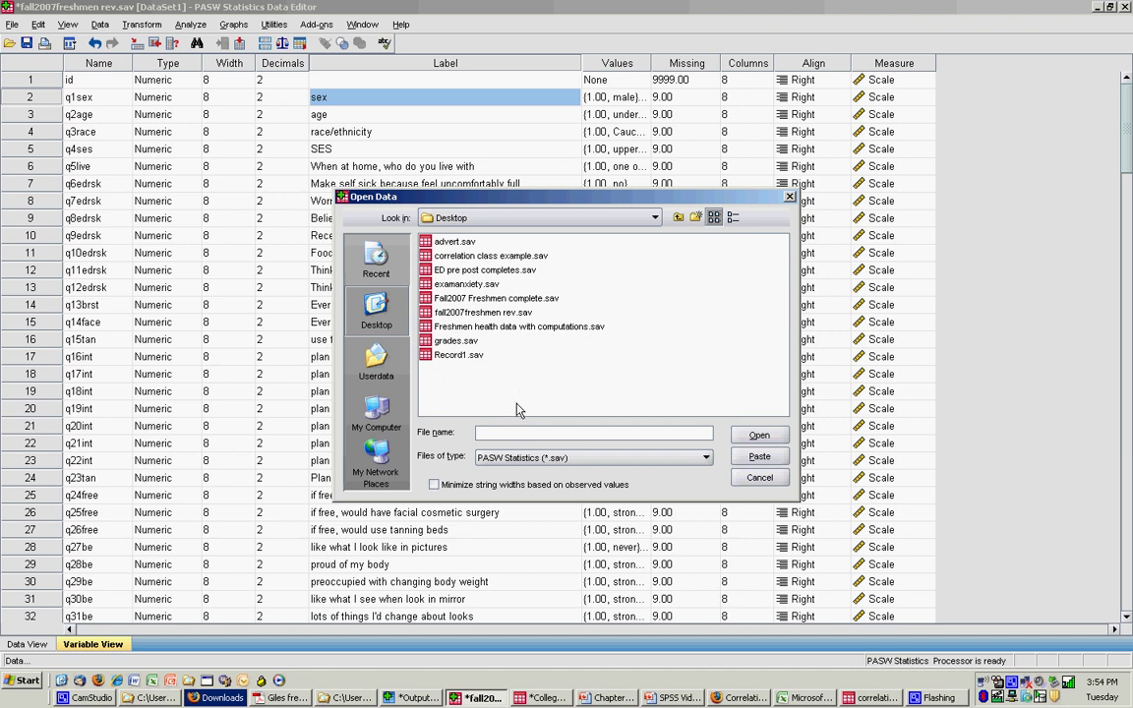
left_click(508, 460)
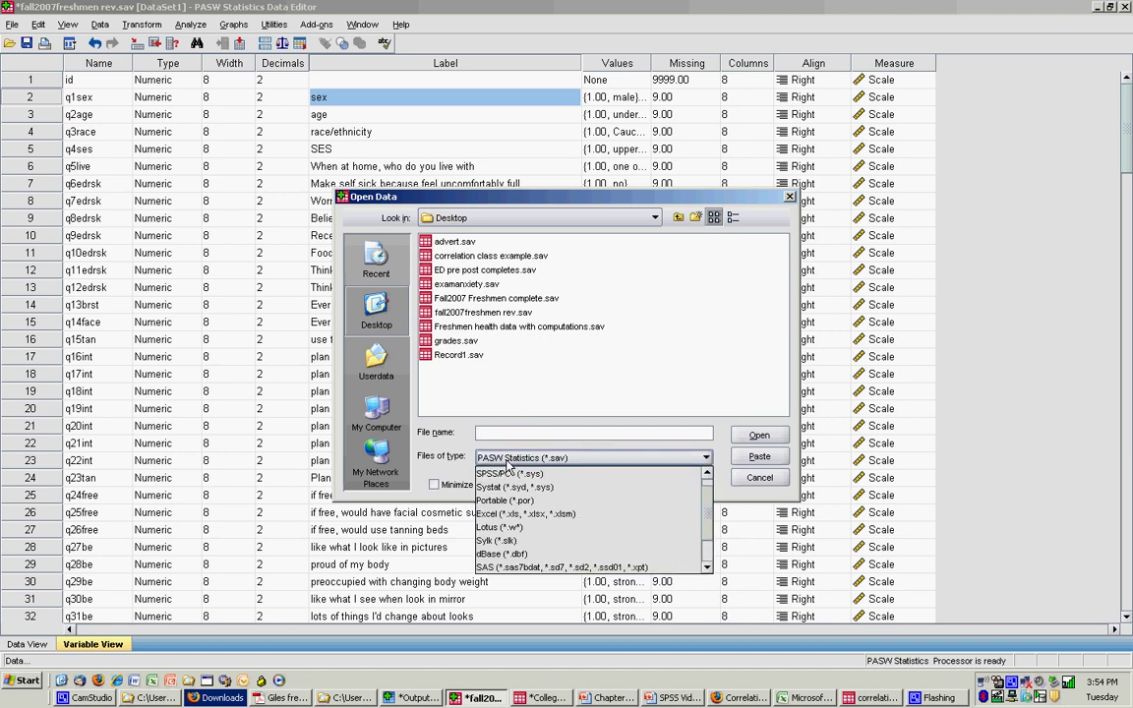
left_click(509, 514)
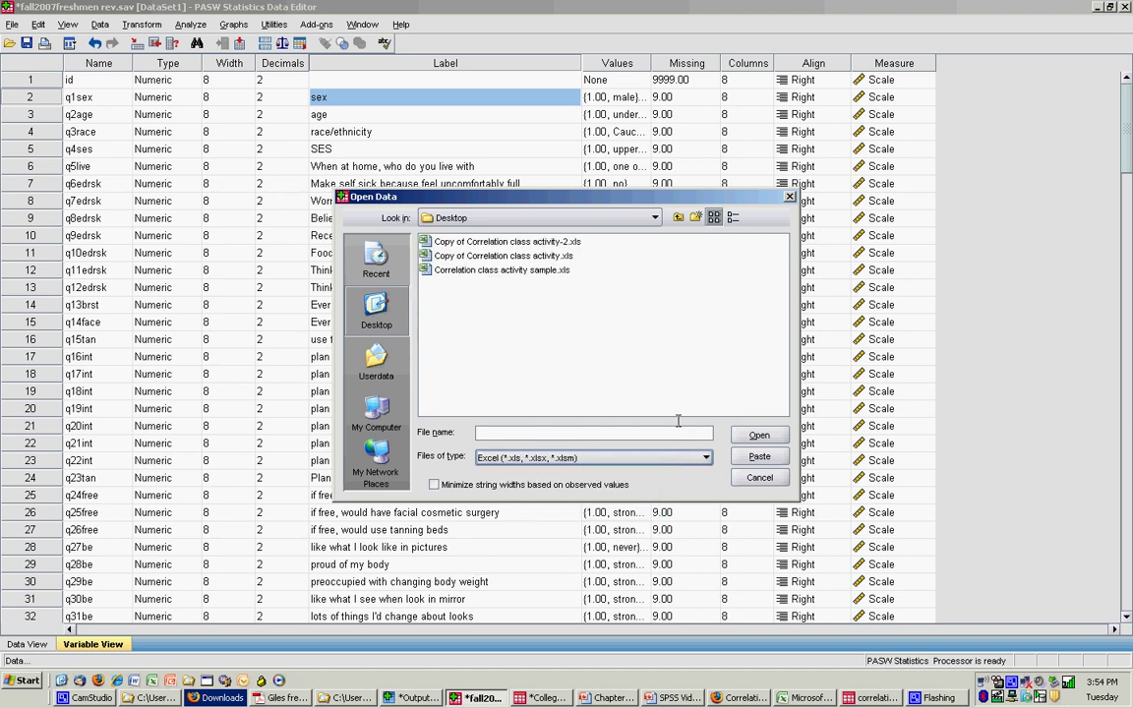
left_click(517, 272)
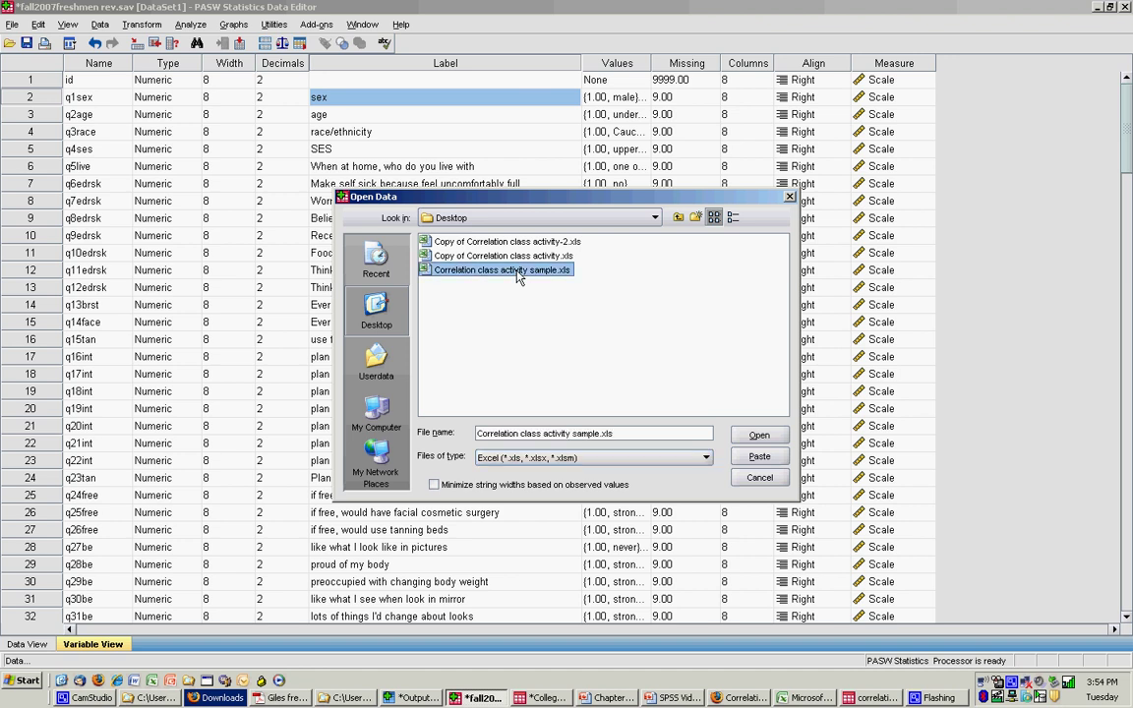
left_click(759, 437)
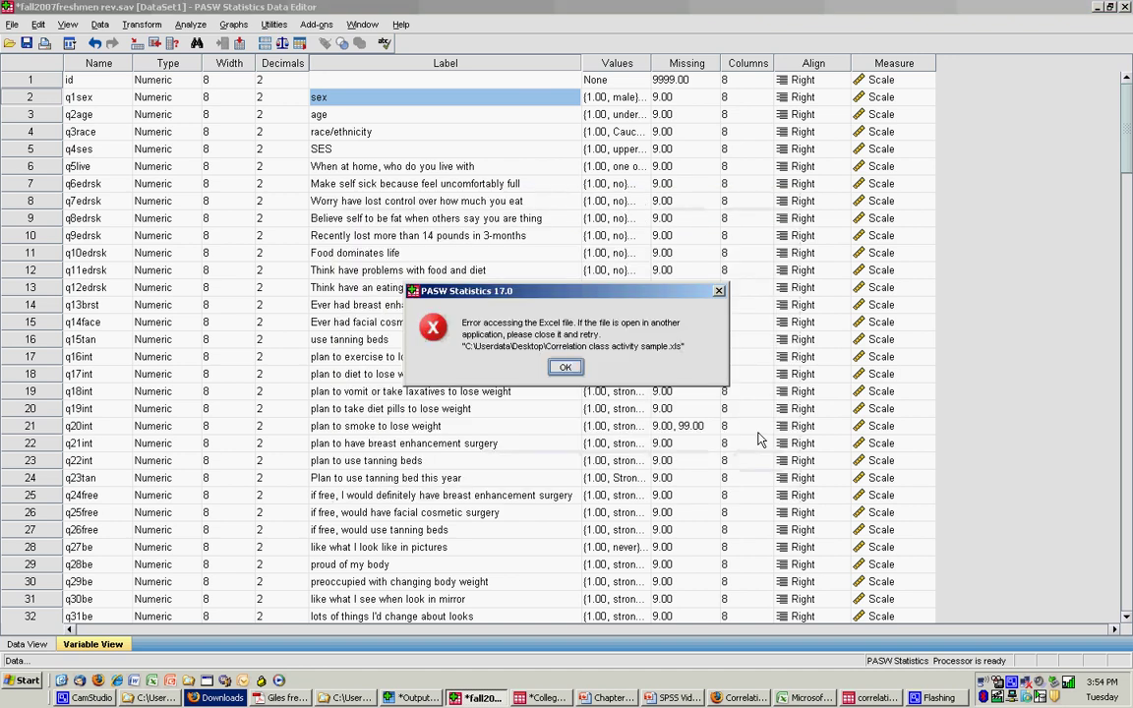
left_click(565, 368)
Close Excel along with the Correlation class activity sample workbook
right_click(805, 697)
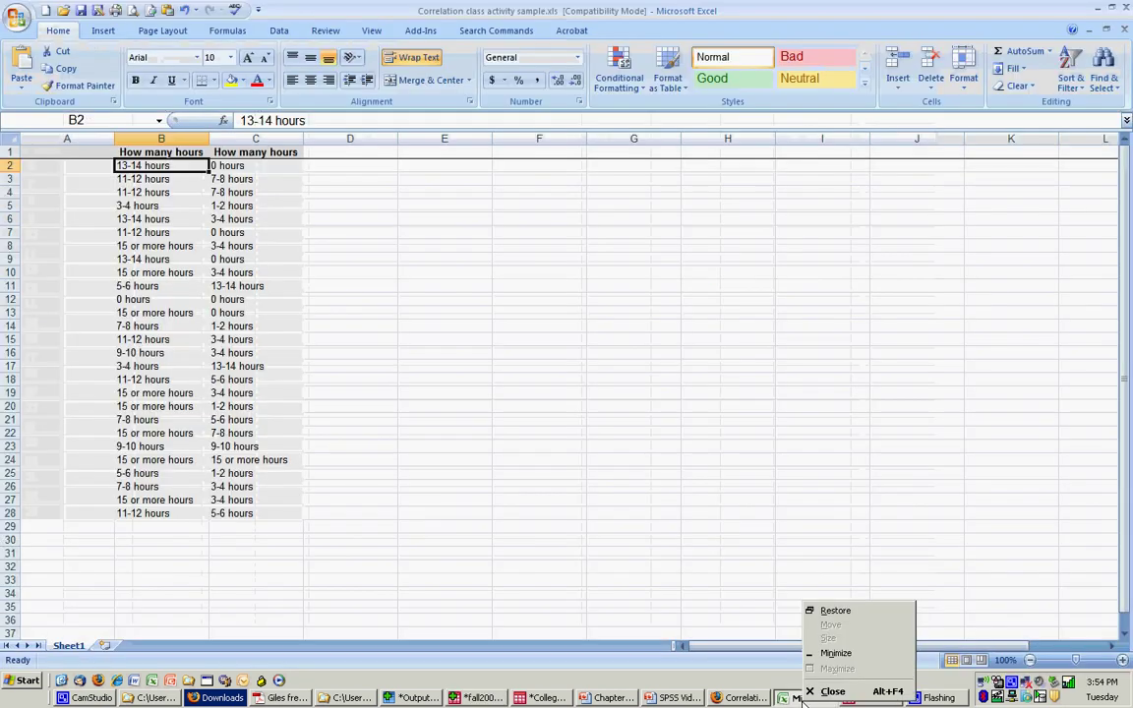
left_click(816, 692)
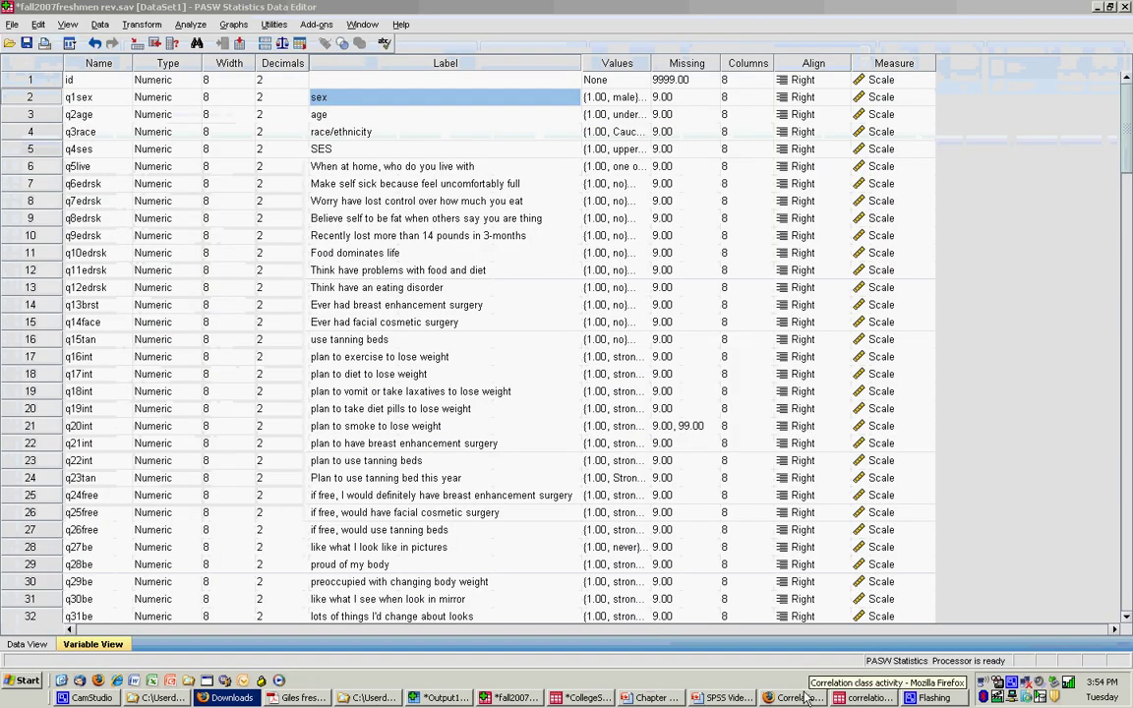
Open the Excel file "Correlation class activity sample.xls" from the Desktop in PASW Statistics, reading variable names from the first row of Sheet1
left_click(572, 699)
left_click(13, 23)
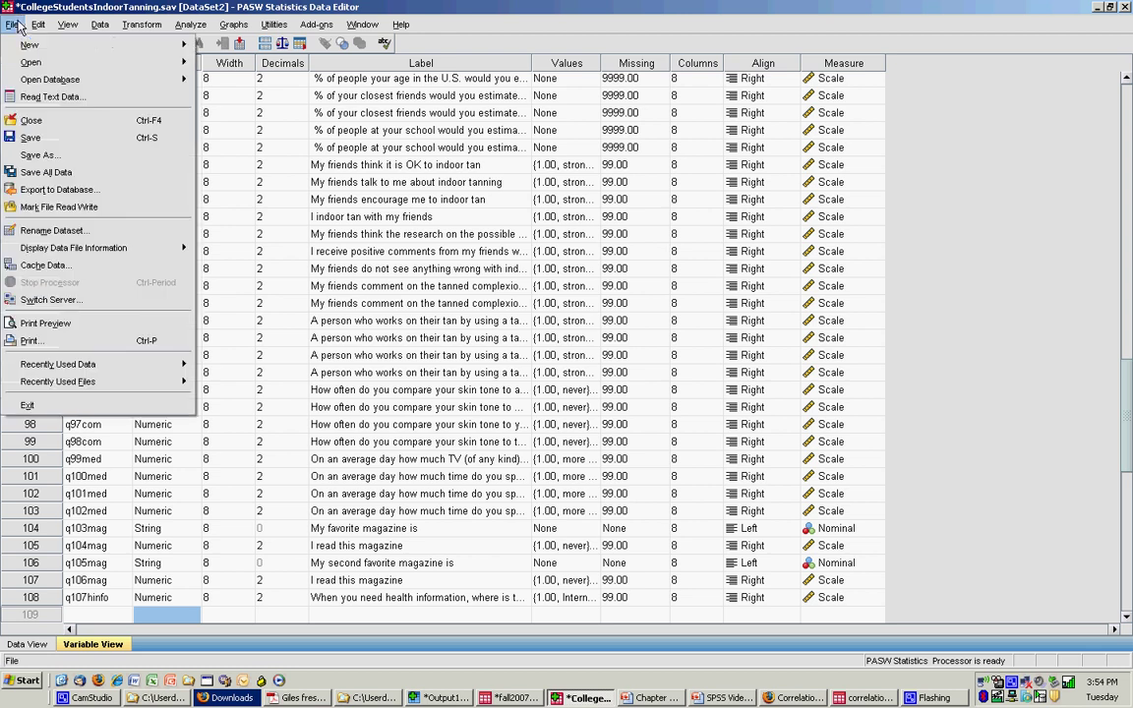
mouse_move(83, 59)
left_click(221, 63)
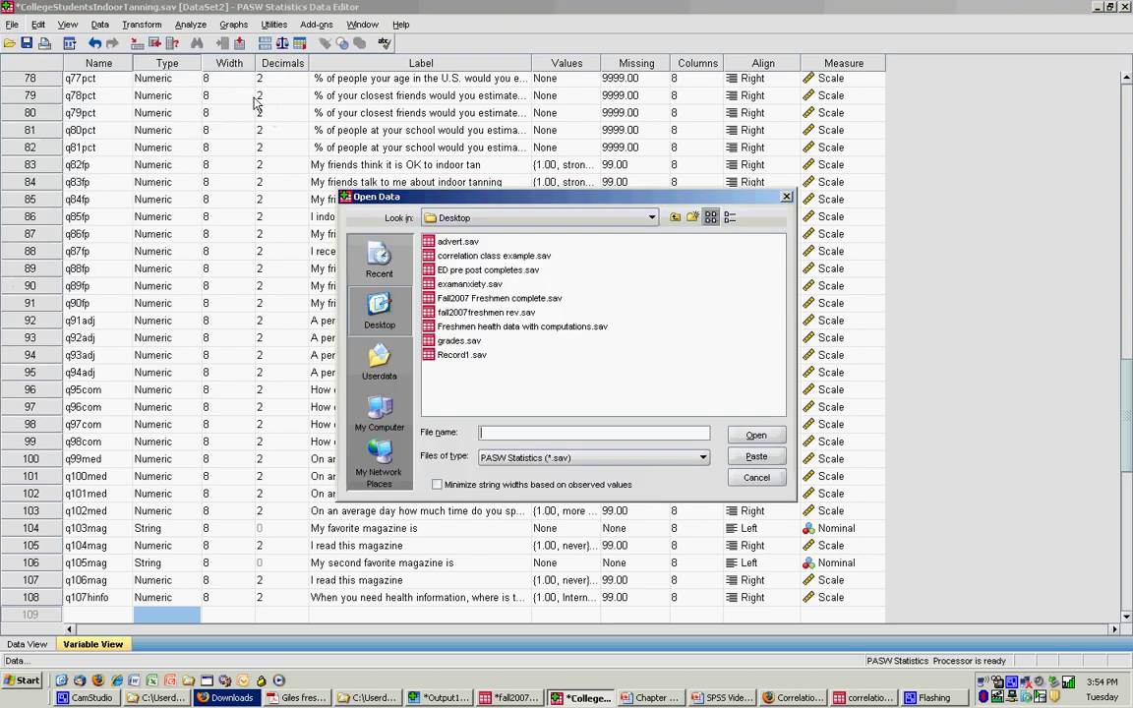
left_click(497, 458)
left_click(497, 513)
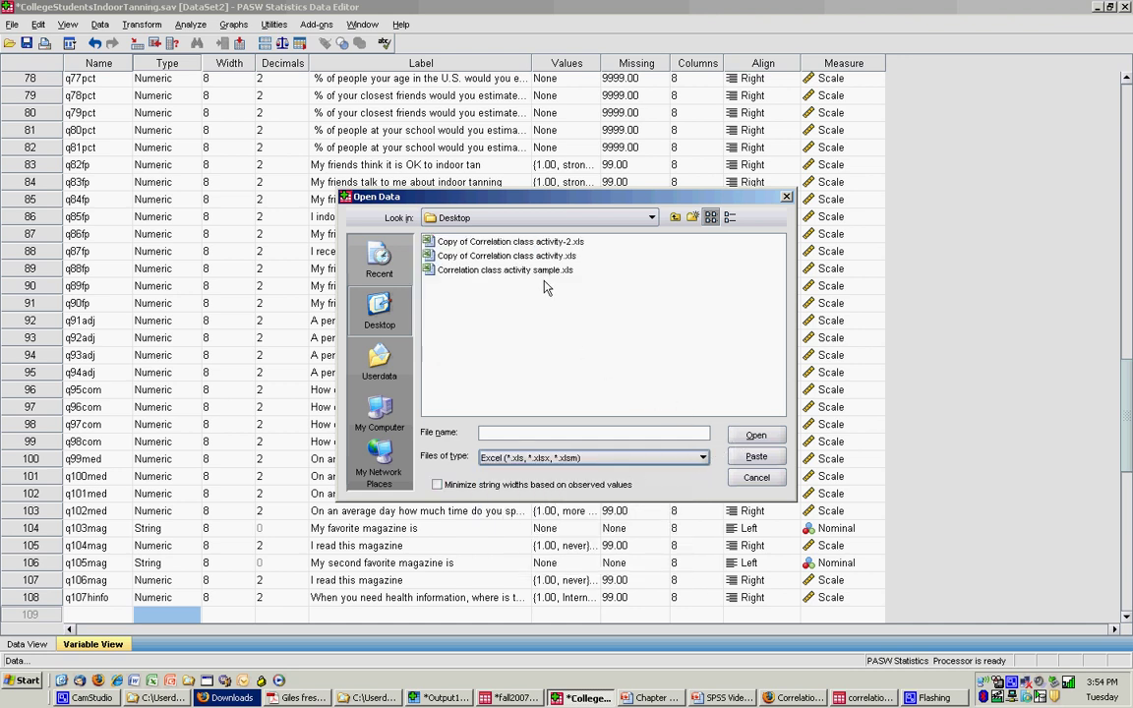
left_click(544, 273)
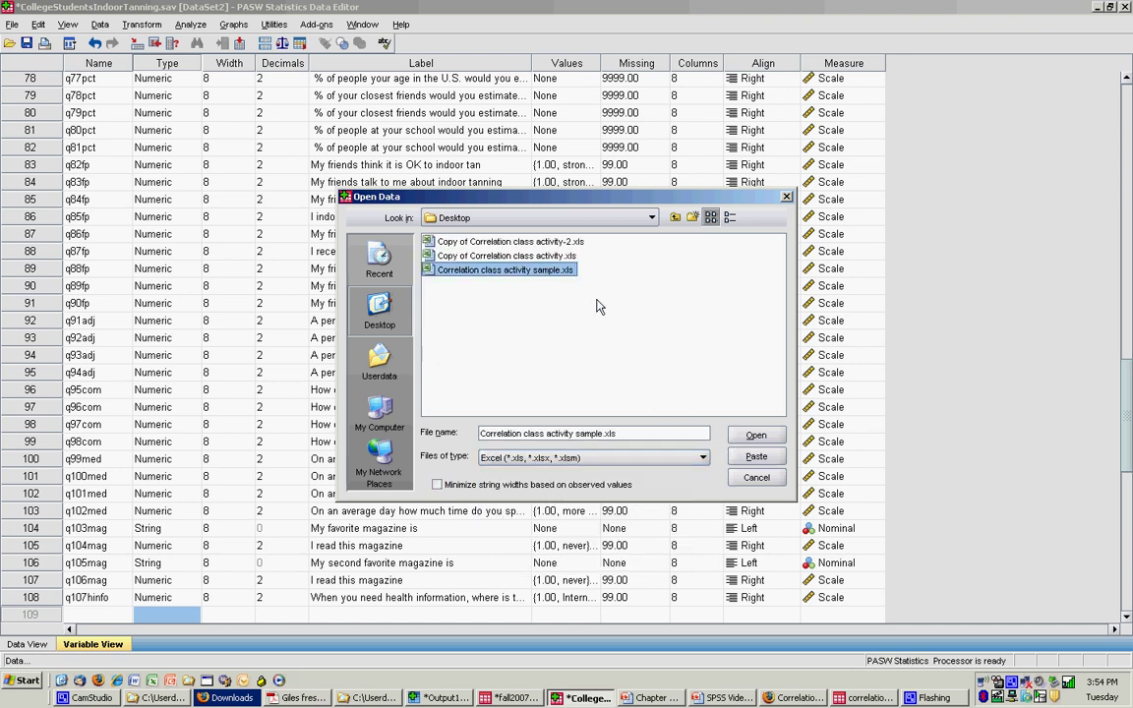
left_click(748, 433)
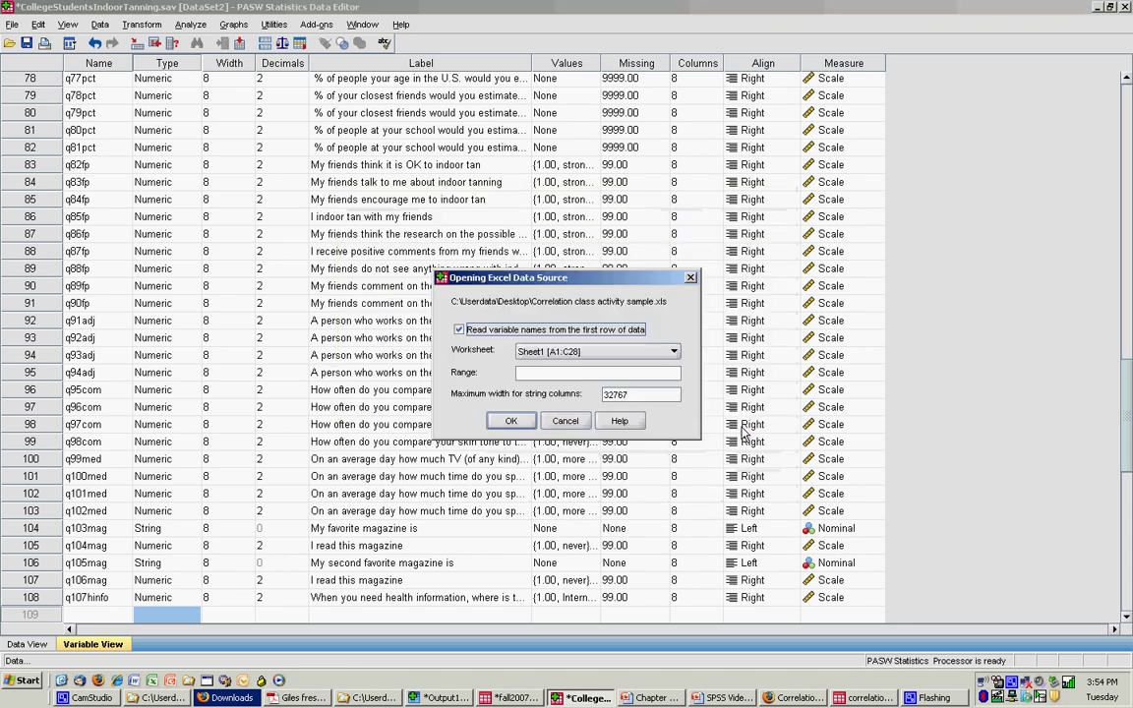
left_click(511, 422)
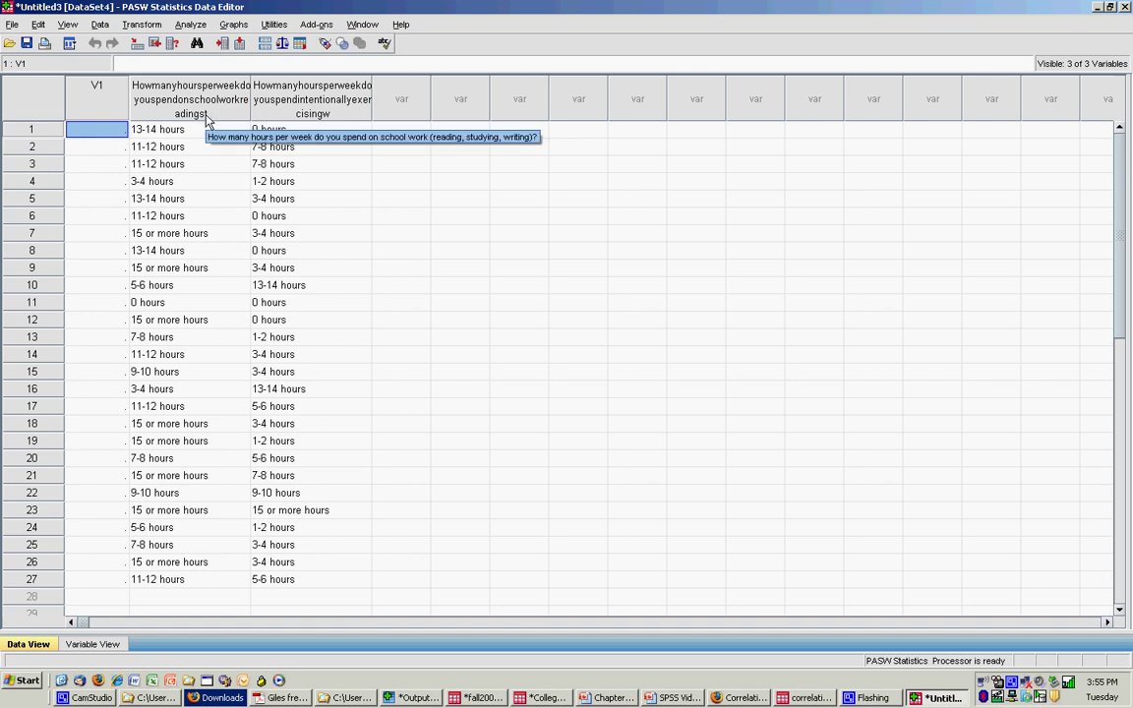
Rename the variable V1 as ID
double_click(106, 107)
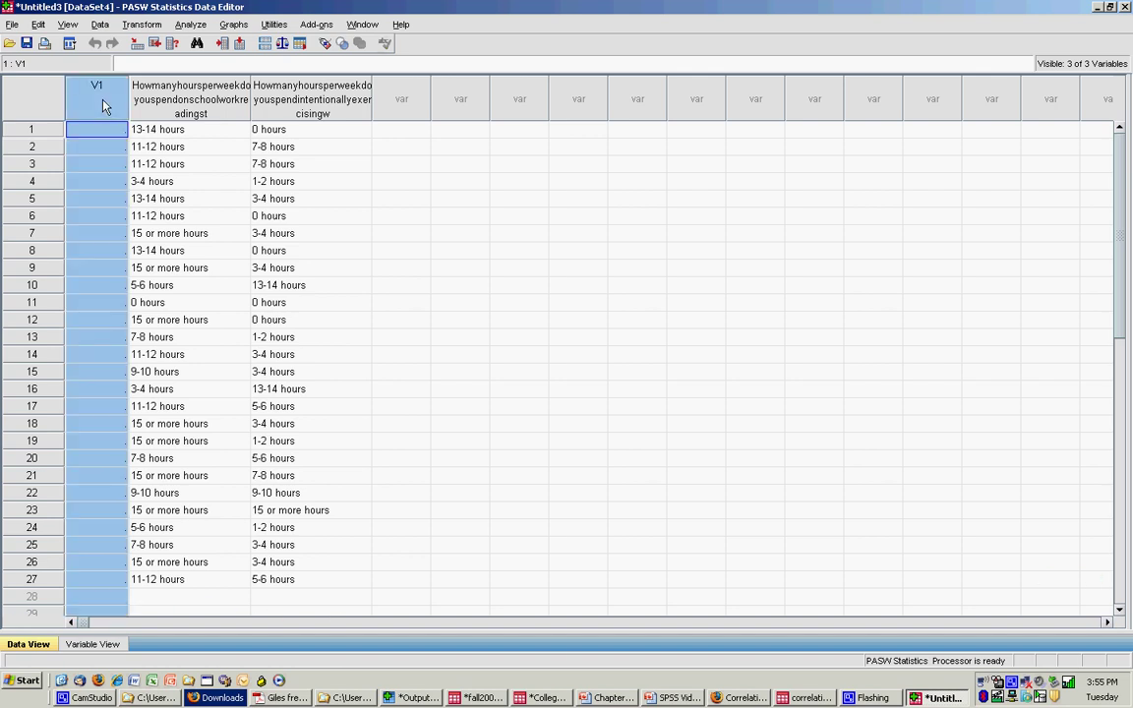
left_click(84, 81)
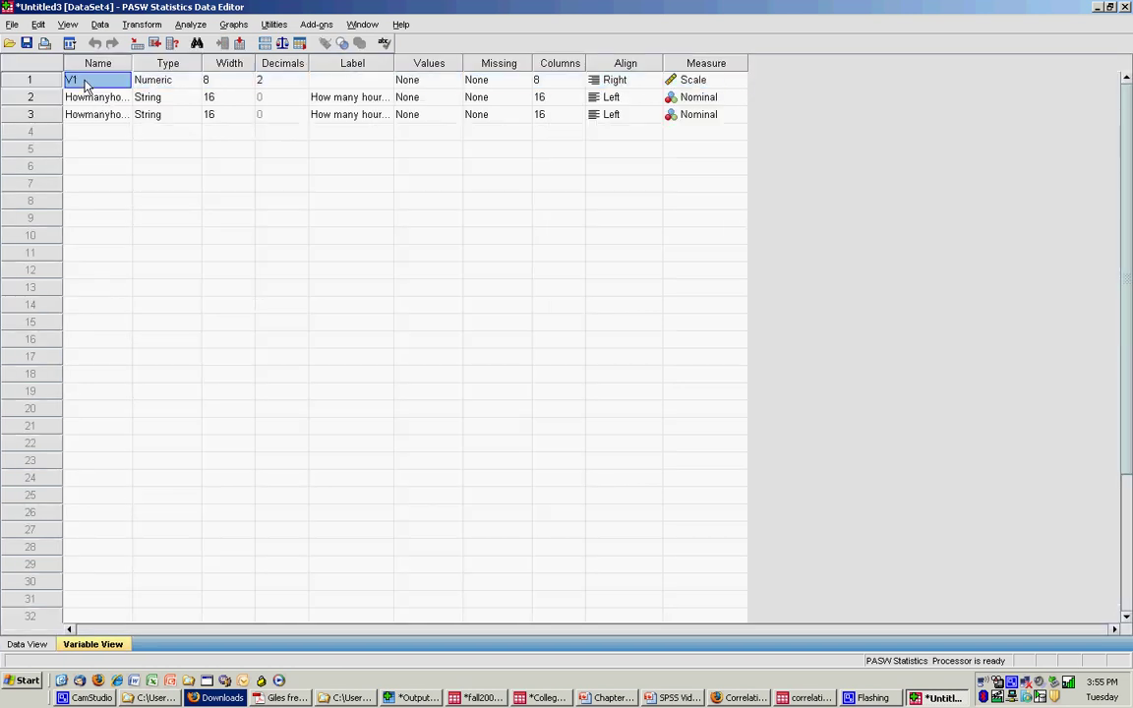
type("ID")
Fill the ID column with consecutive numbers from 1 to 27, one for each case
left_click(44, 643)
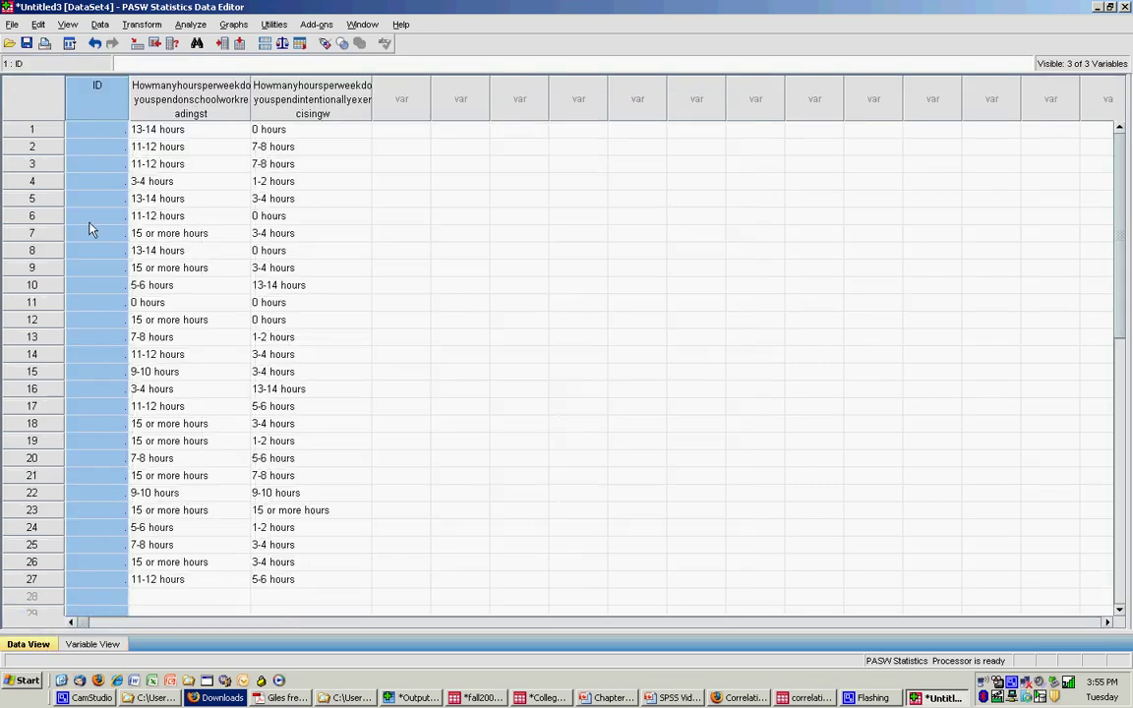
left_click(102, 135)
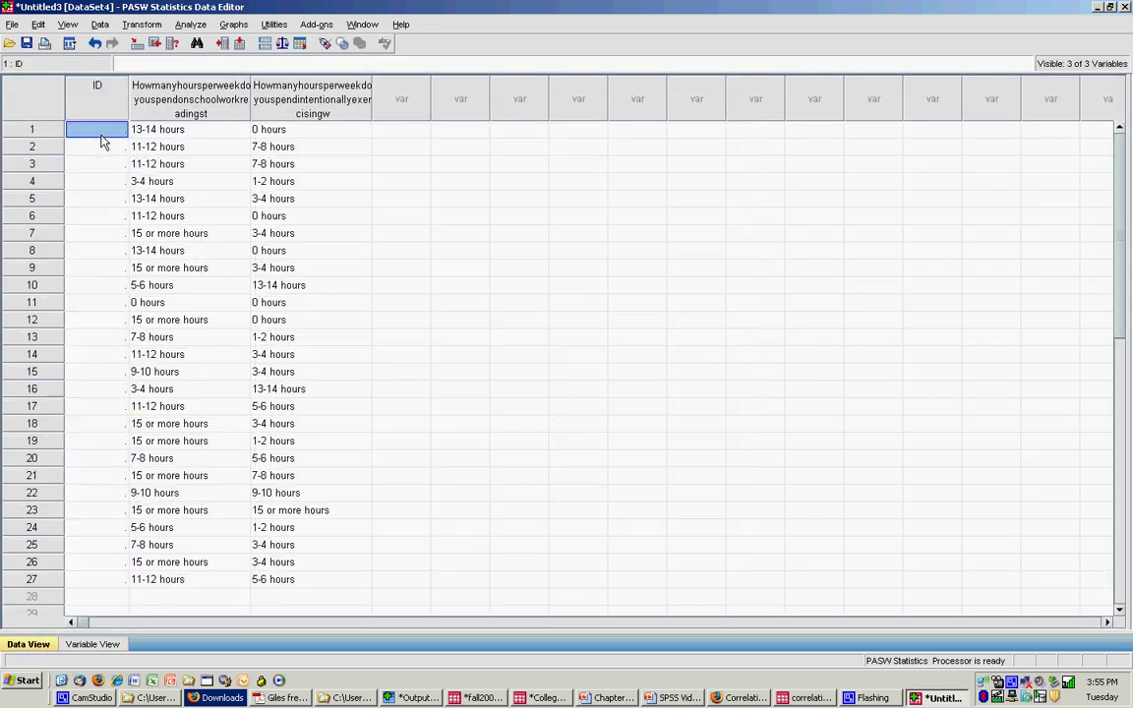
type("1")
key("Return")
type("2")
key("Return")
type("3")
key("Return")
type("4")
key("Return")
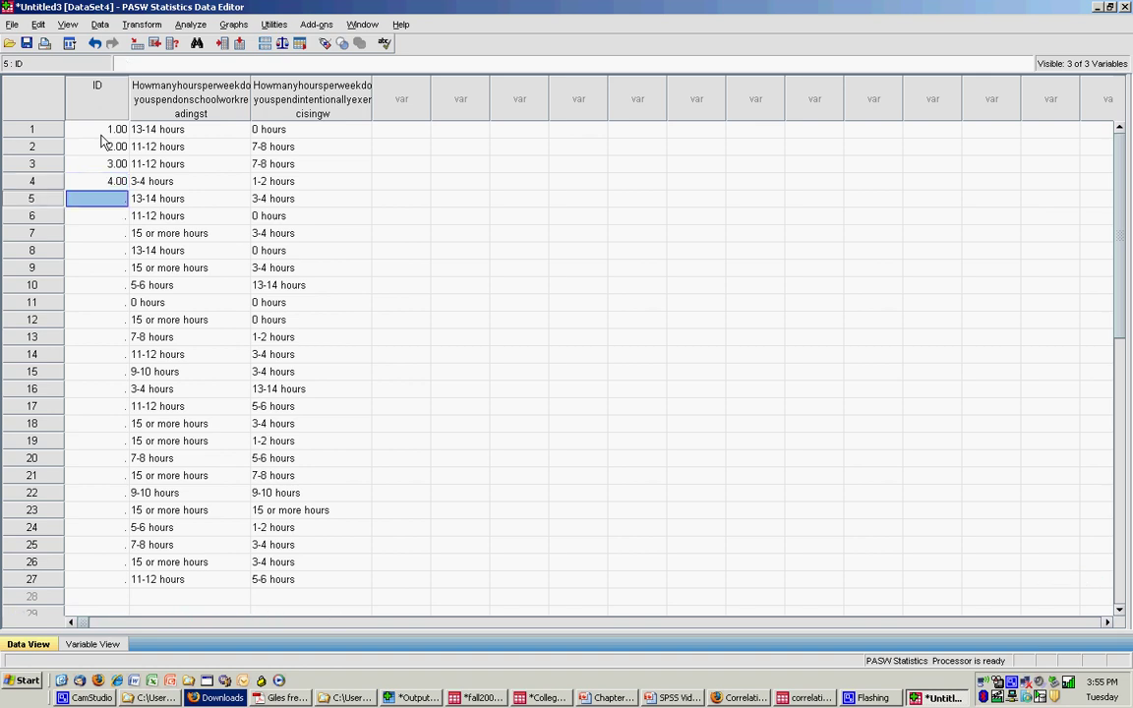
type("5")
key("Return")
type("6")
key("Return")
type("7")
key("Return")
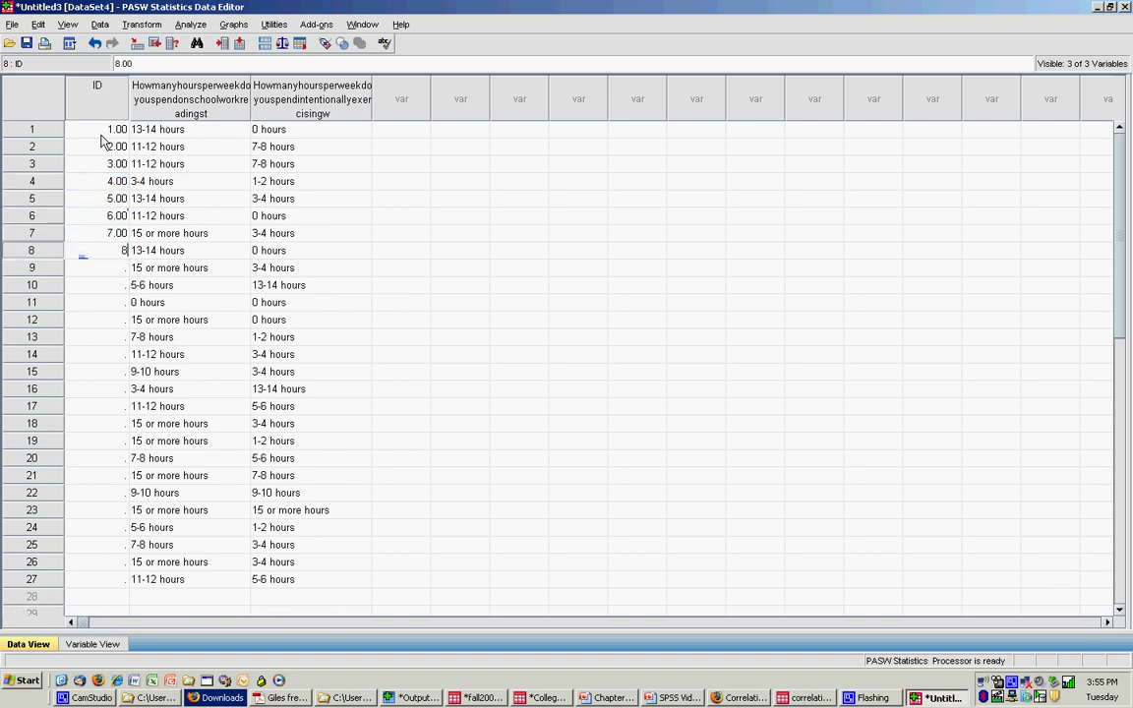
type("8")
key("Return")
type("9")
key("Return")
type("10")
key("Return")
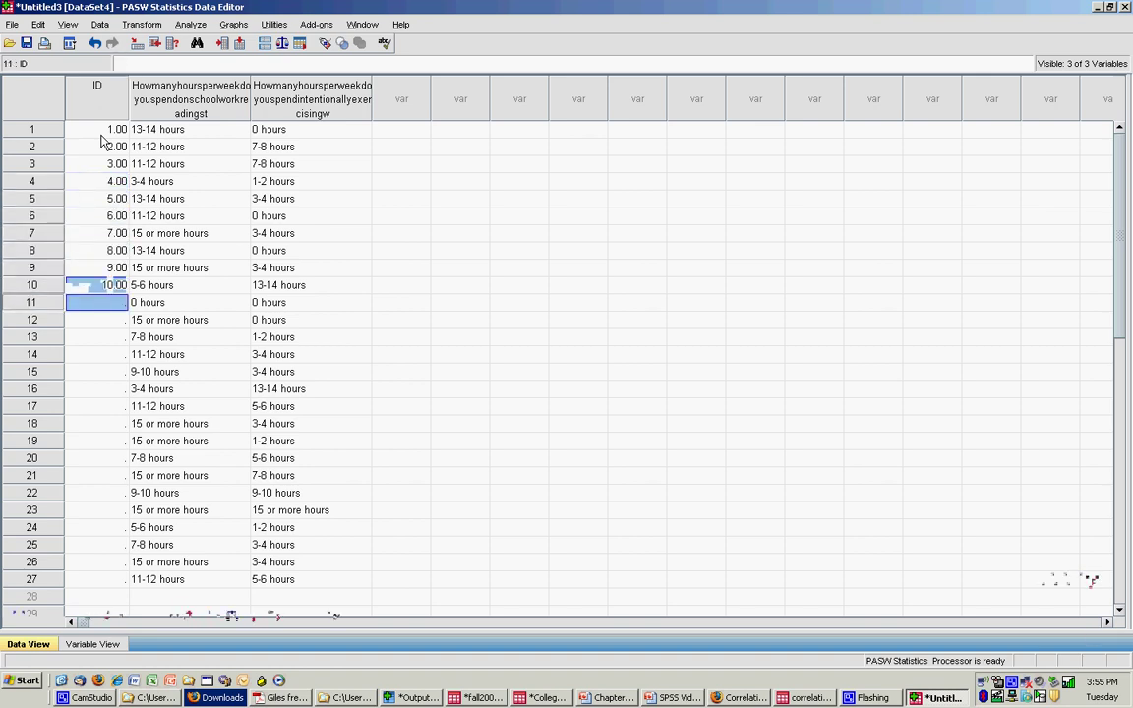
type("12")
key("BackSpace")
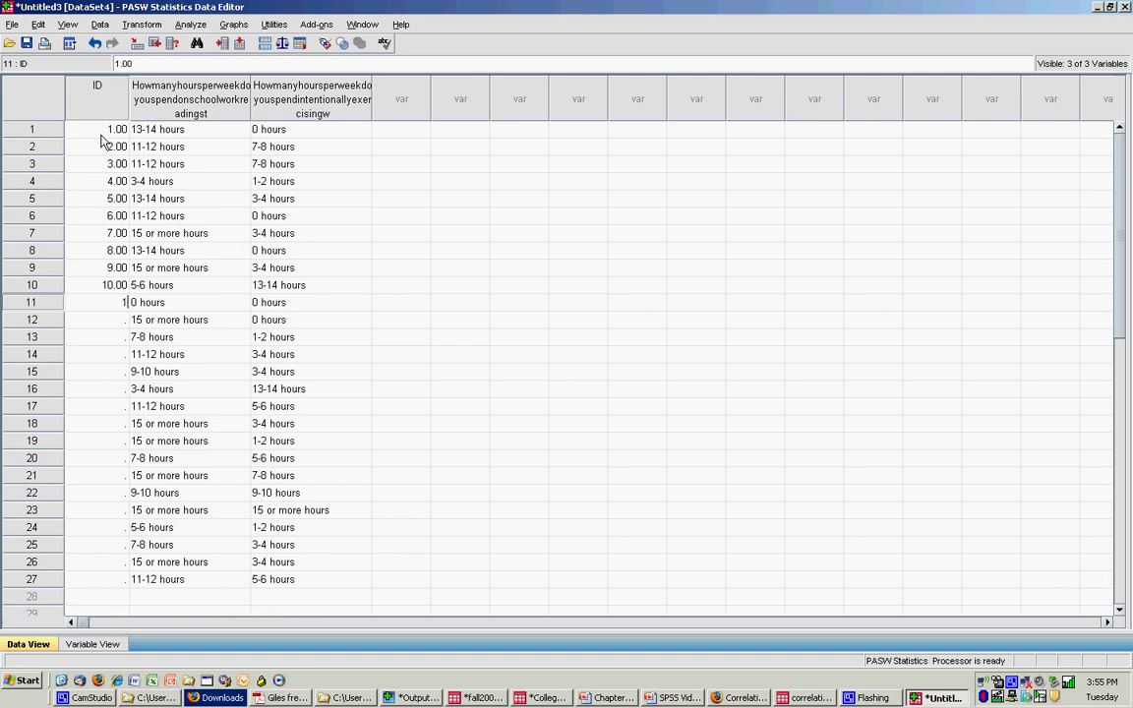
type("1")
key("Return")
type("12")
key("Return")
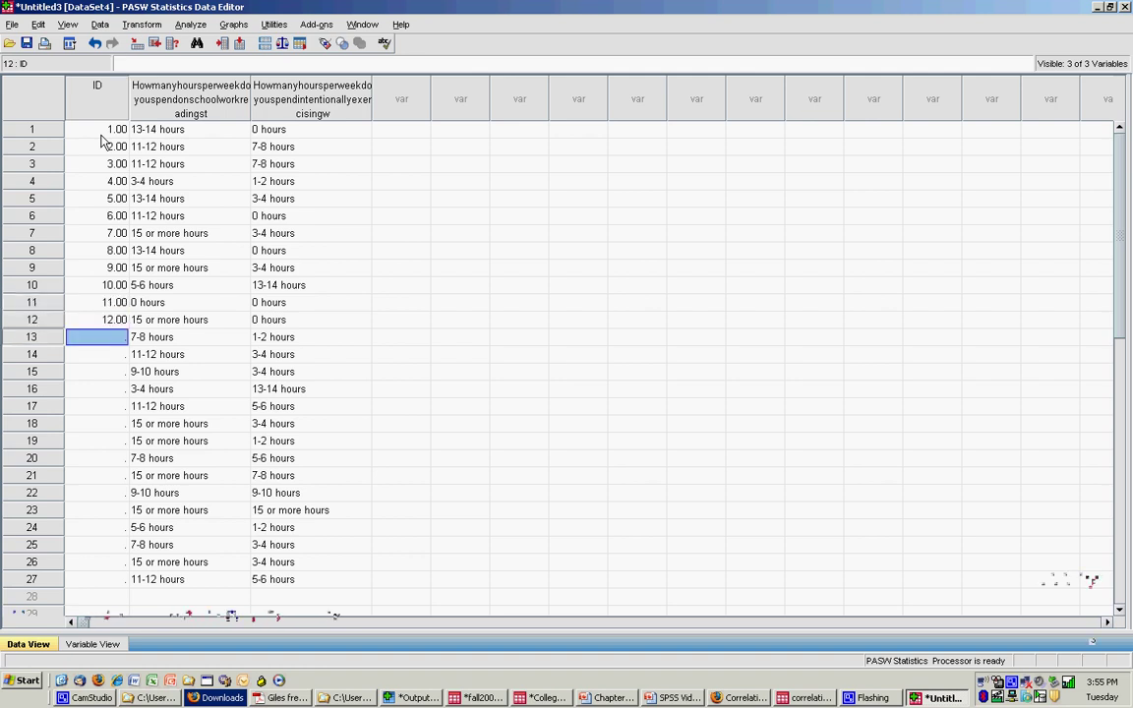
type("13")
key("Return")
type("14")
key("Return")
type("15")
key("Return")
type("16")
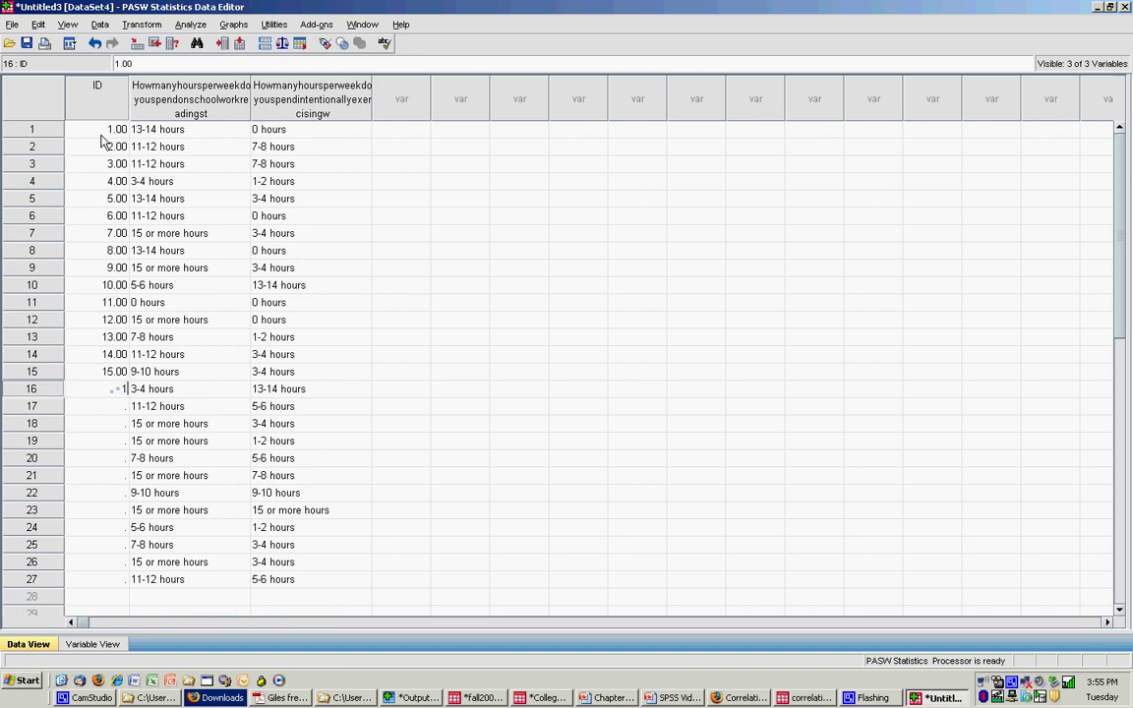
key("Return")
type("17")
key("Return")
type("18")
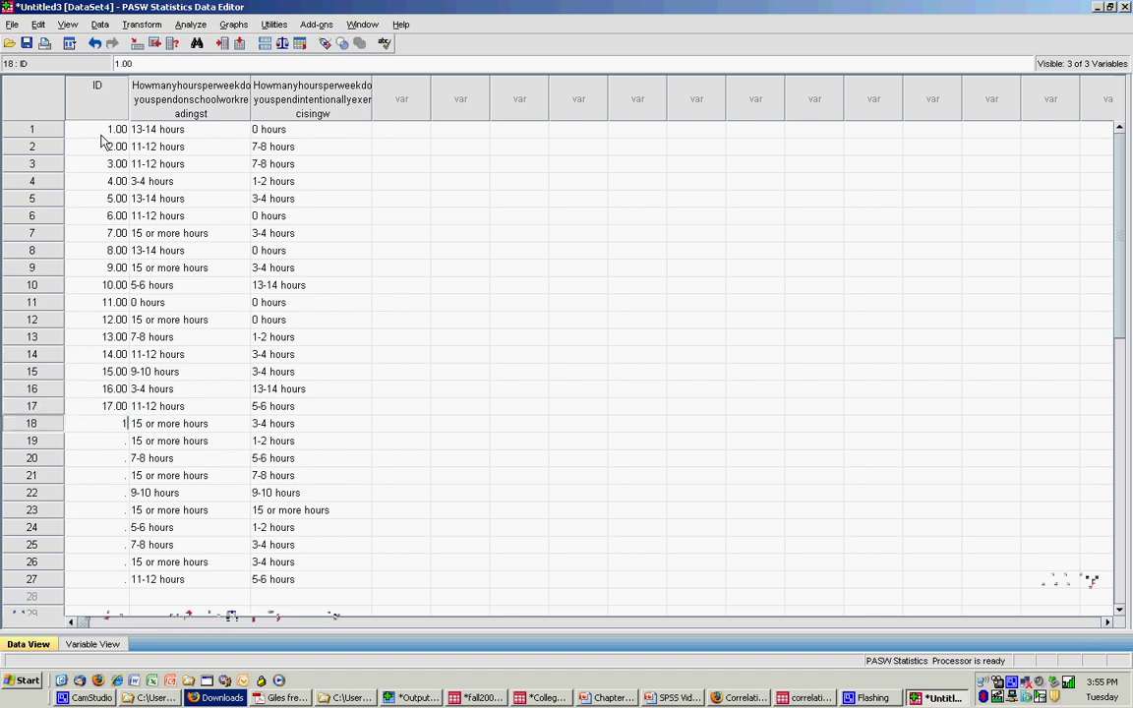
key("Return")
type("19")
key("Return")
type("2.0")
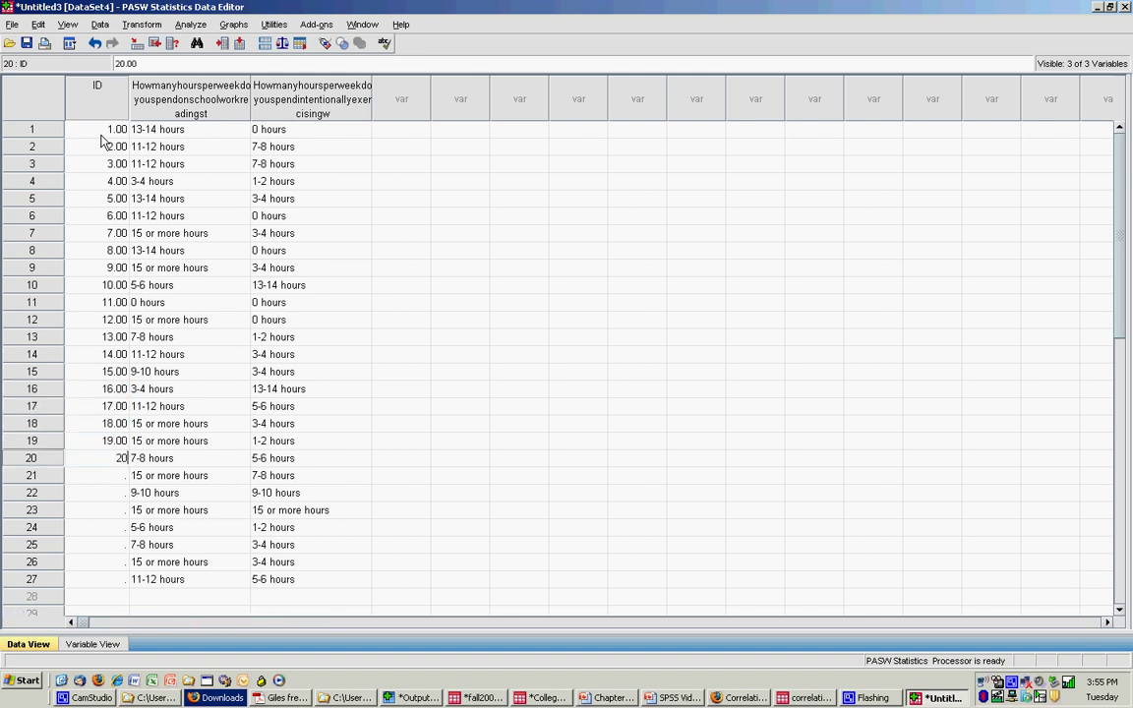
key("Return")
type("21")
key("Return")
type("22")
key("Return")
type("23")
key("Return")
type("2")
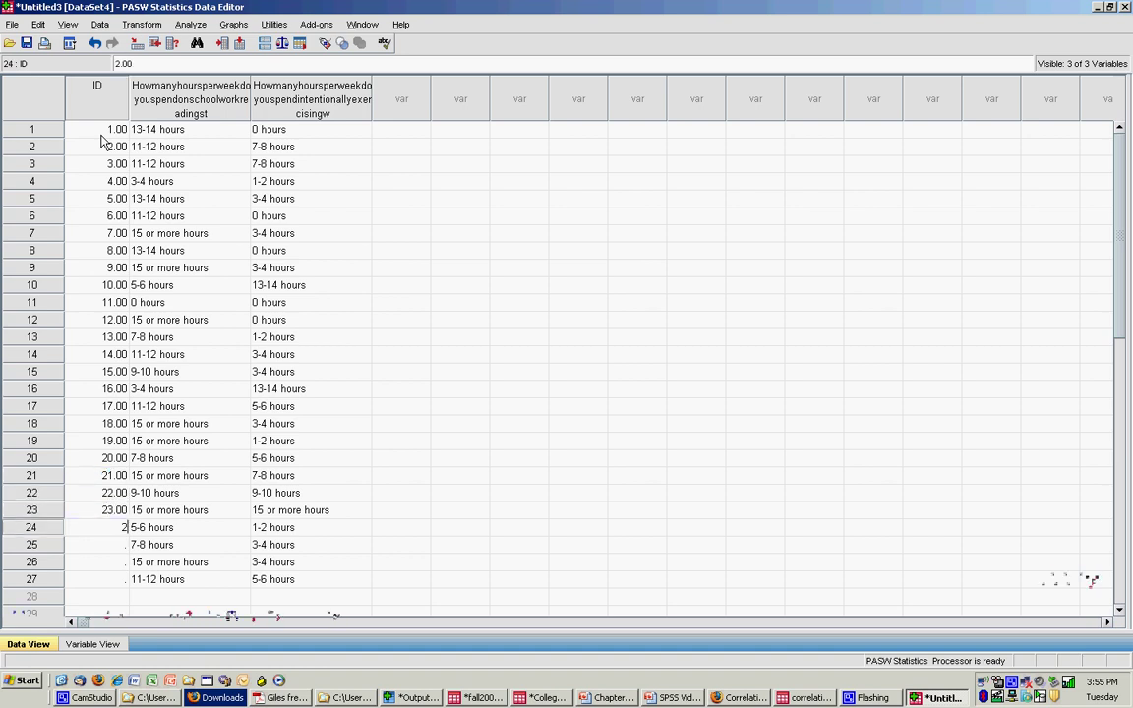
type("4")
key("Return")
type("25")
key("Return")
type("2")
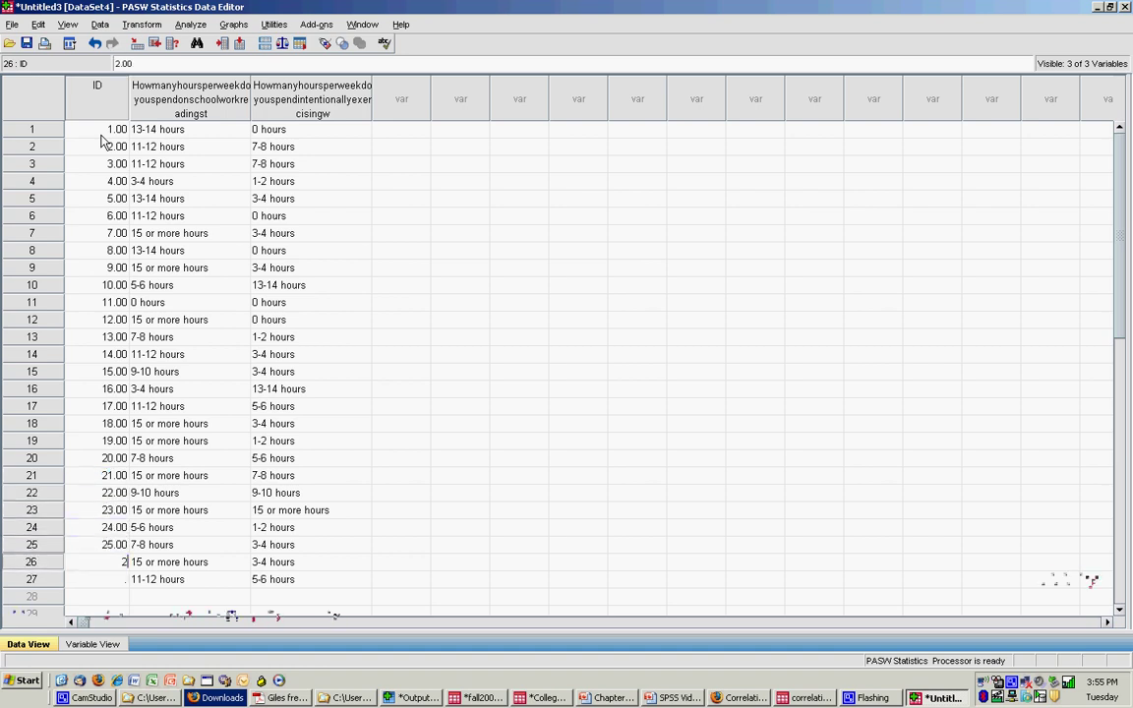
type("6")
key("Return")
type("27")
key("Up")
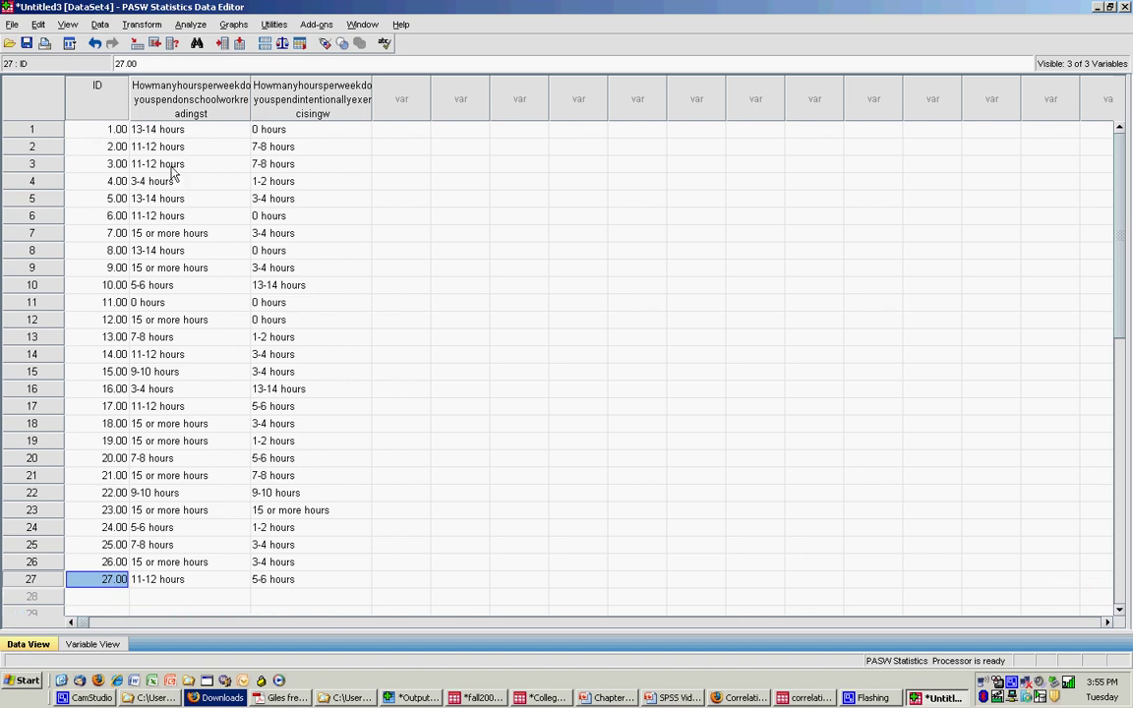
Set up Recode into Different Variables with the school work hours question as input and "study" as the output variable name
left_click(397, 132)
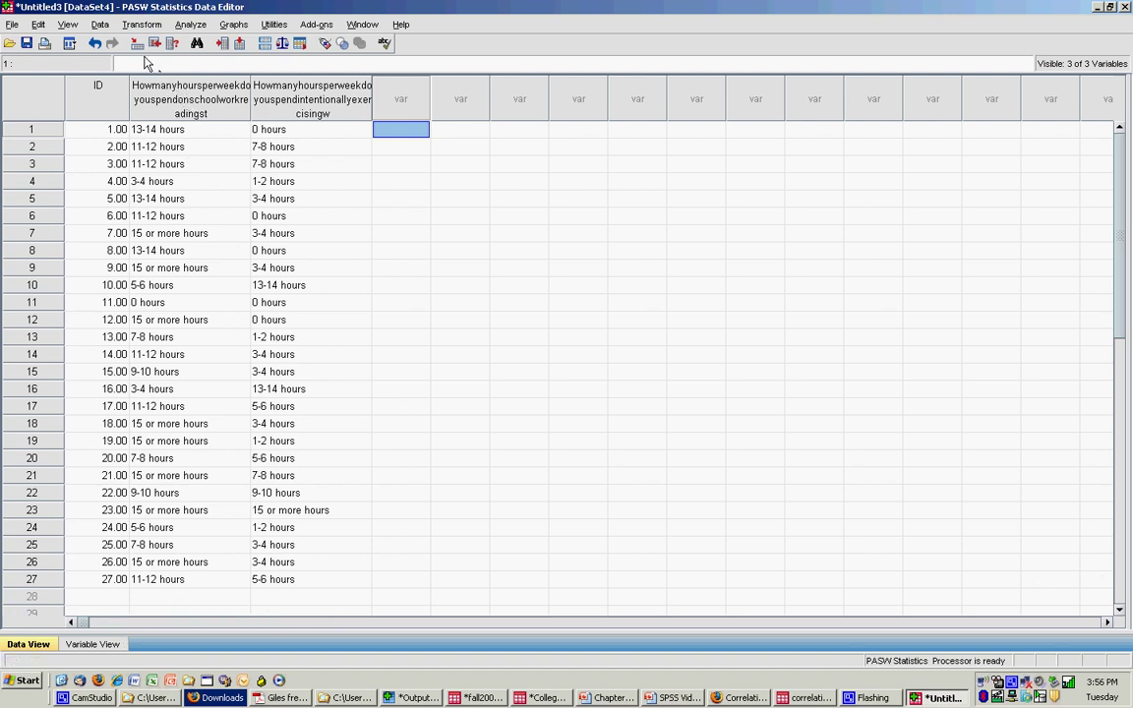
left_click(128, 25)
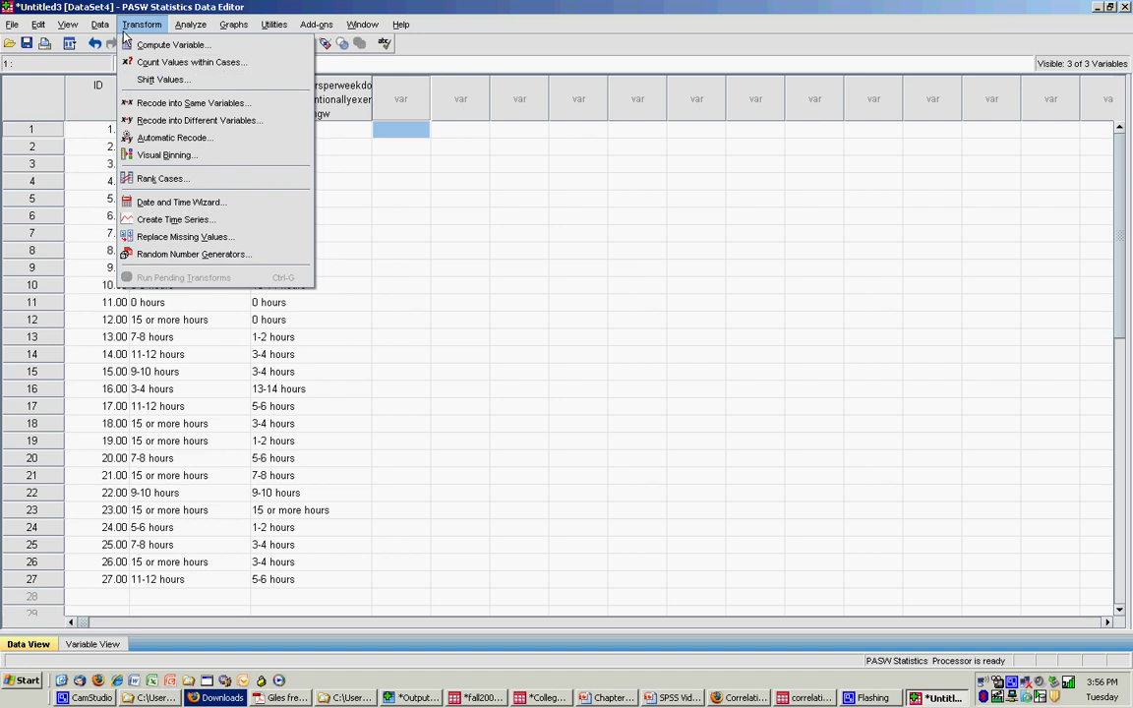
left_click(148, 122)
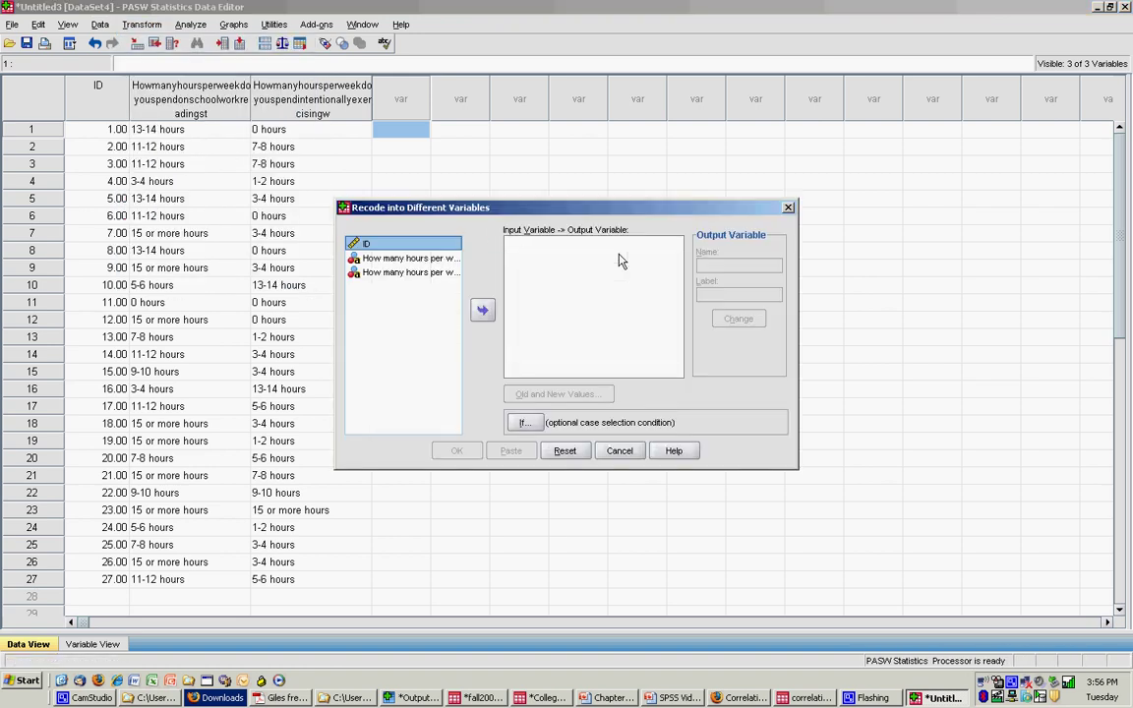
left_click(444, 260)
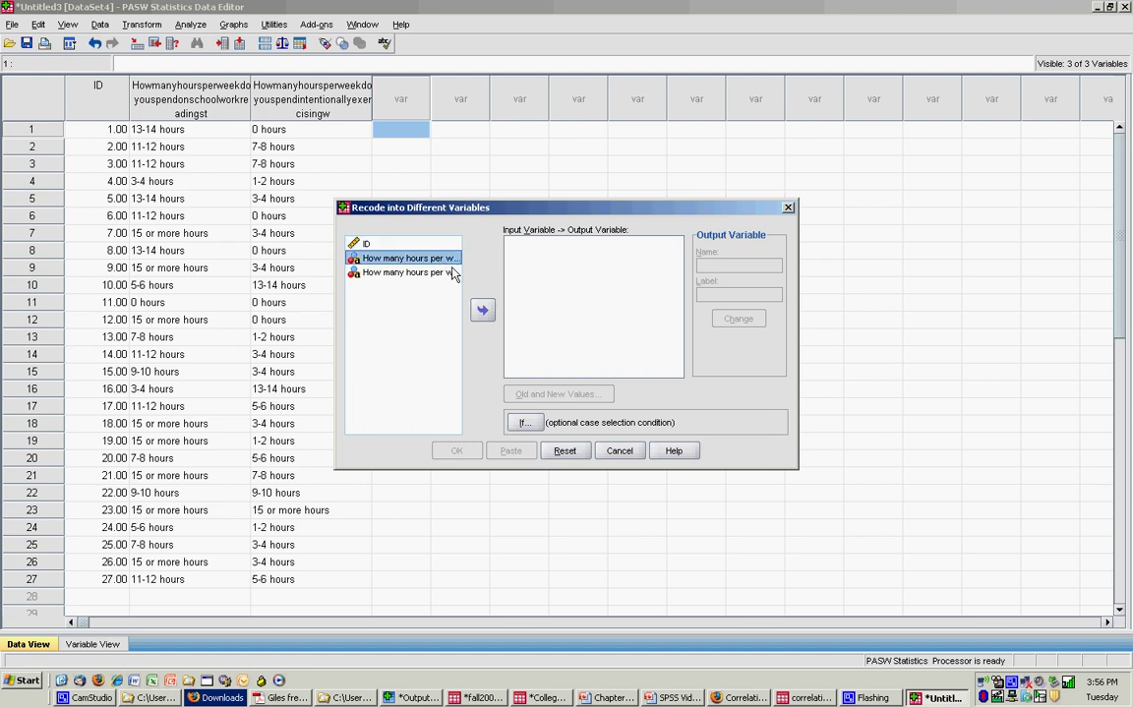
left_click(484, 311)
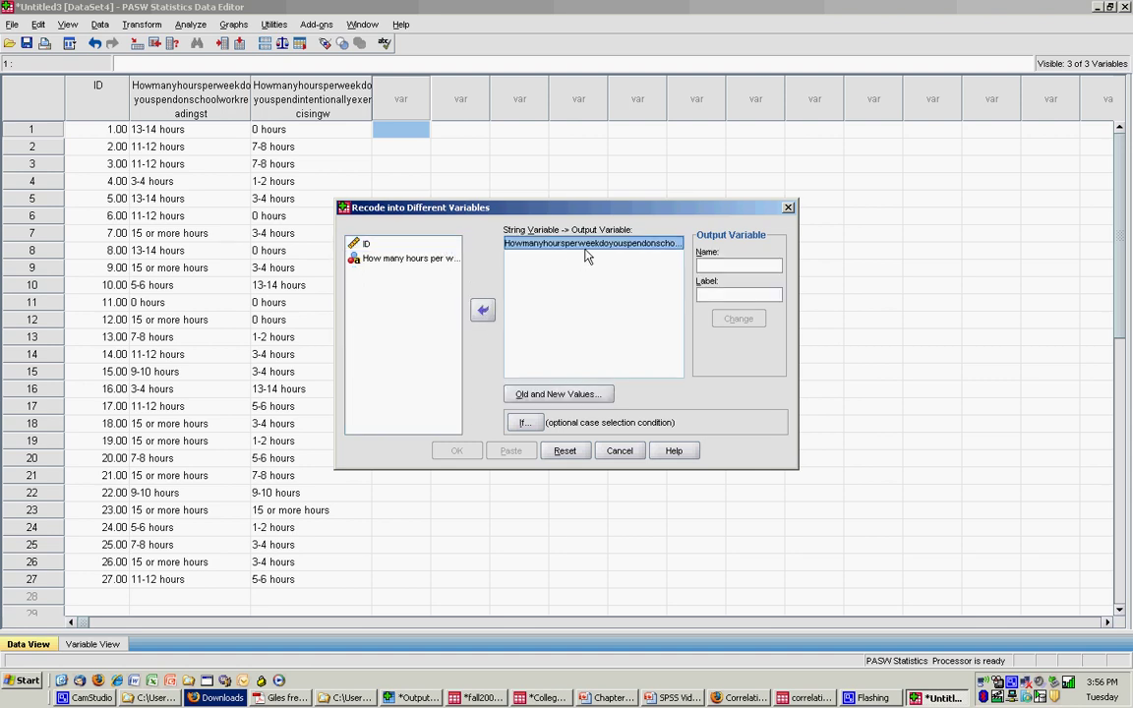
left_click(701, 266)
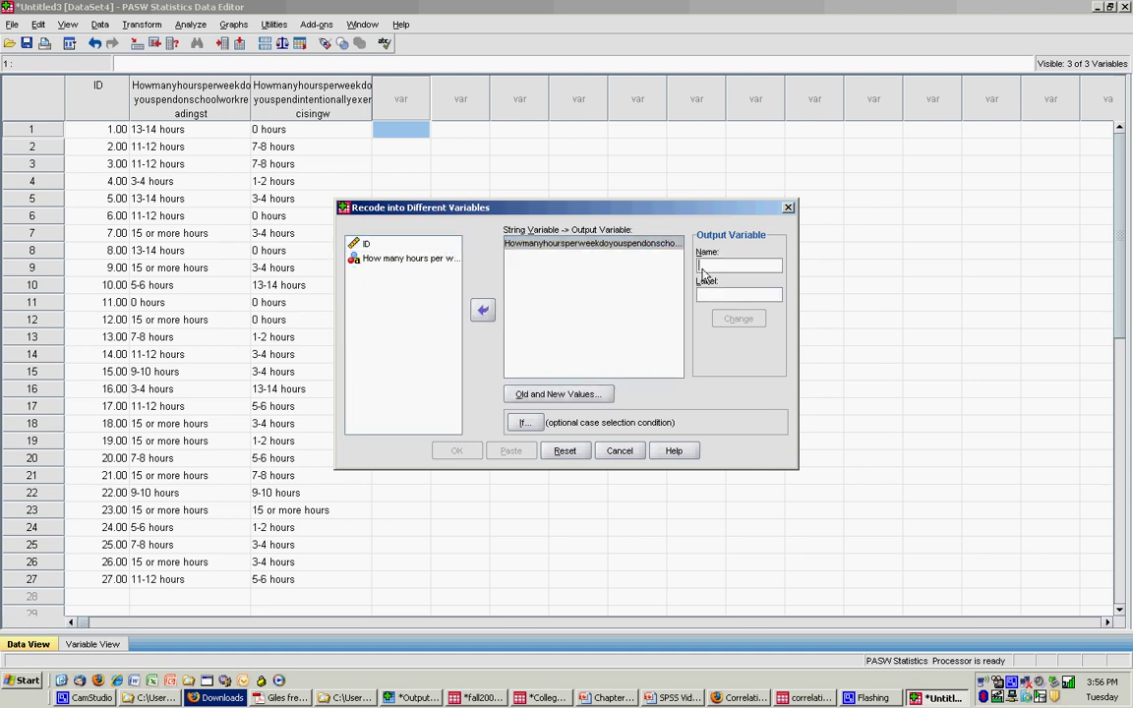
type("study")
Add old-to-new value rules recoding "0 hours" to 1 and "1-2 hours" to 2
left_click(547, 394)
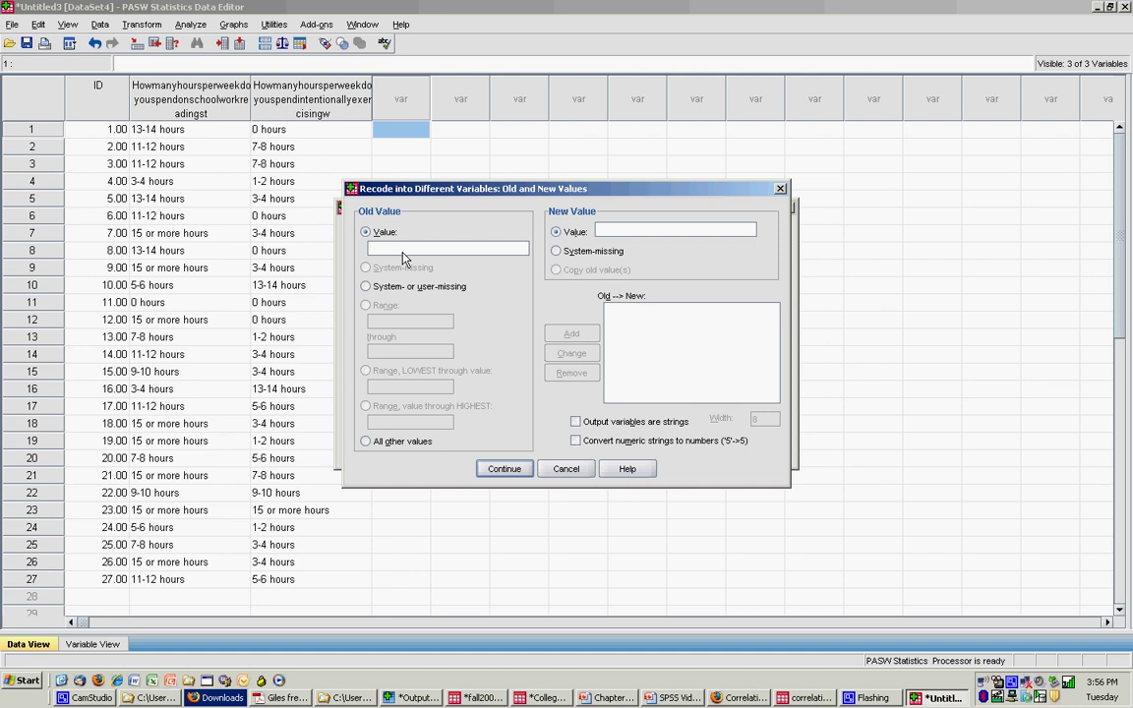
type("0 hours")
left_click(605, 232)
type("1")
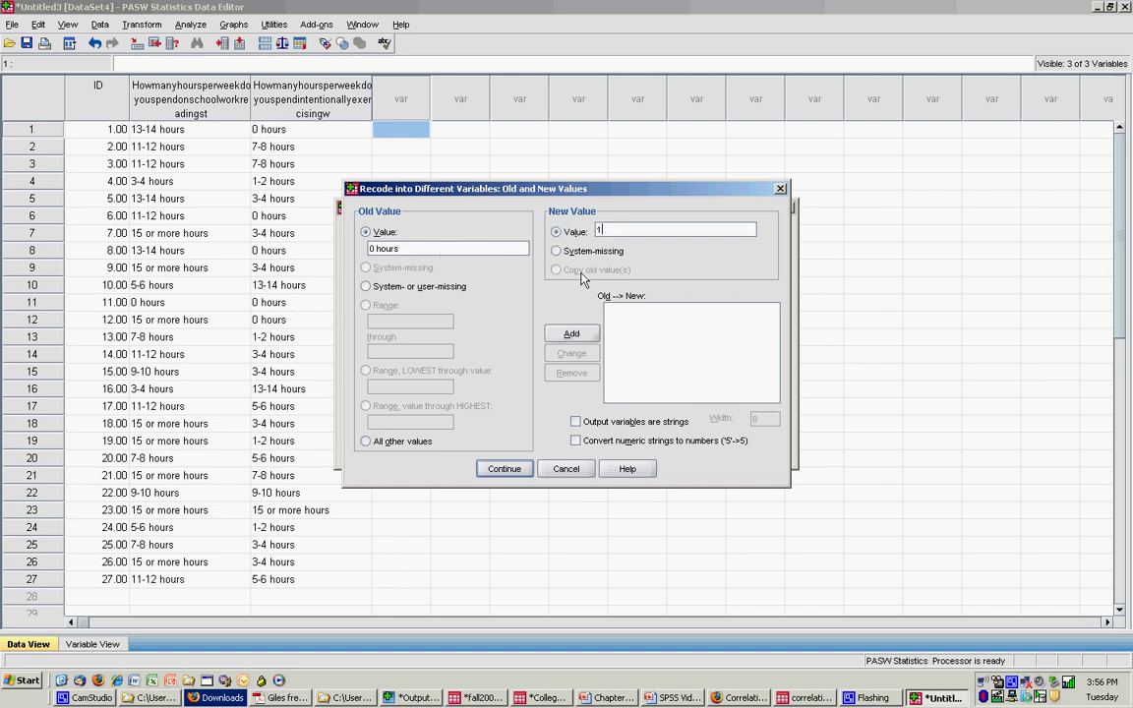
left_click(553, 334)
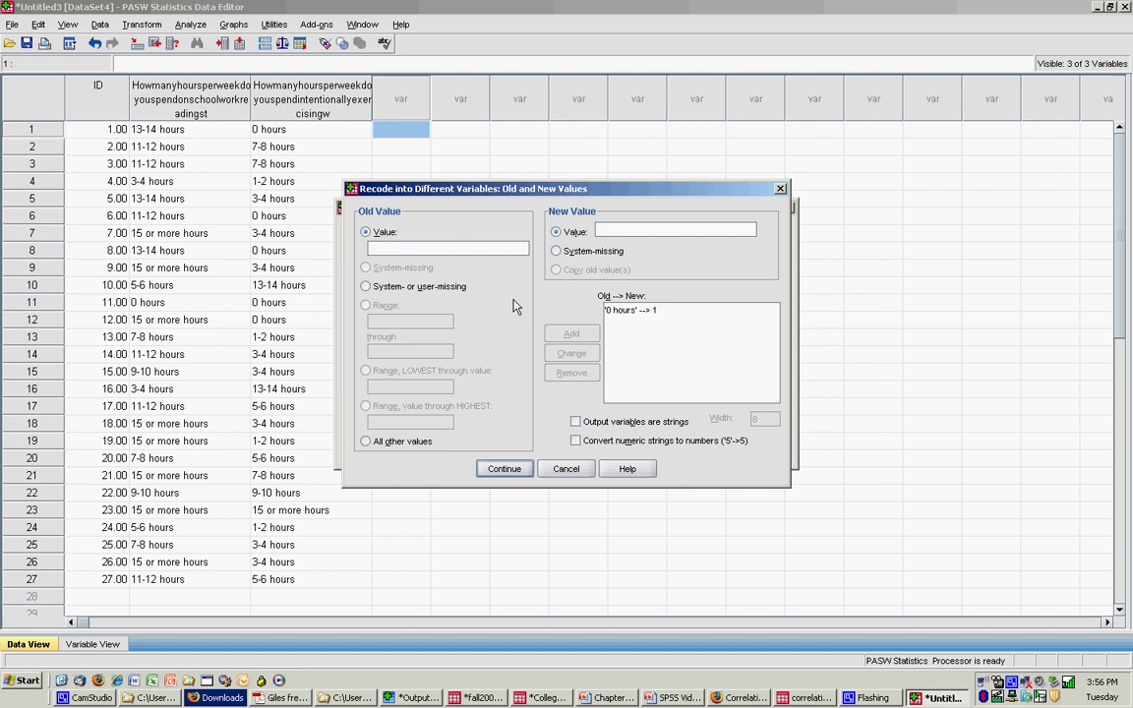
left_click(423, 250)
type("1-2 h")
type("2")
left_click(571, 333)
Add the rule recoding the old value "3-4 hours" to 3
left_click(398, 254)
type("3-4 hours")
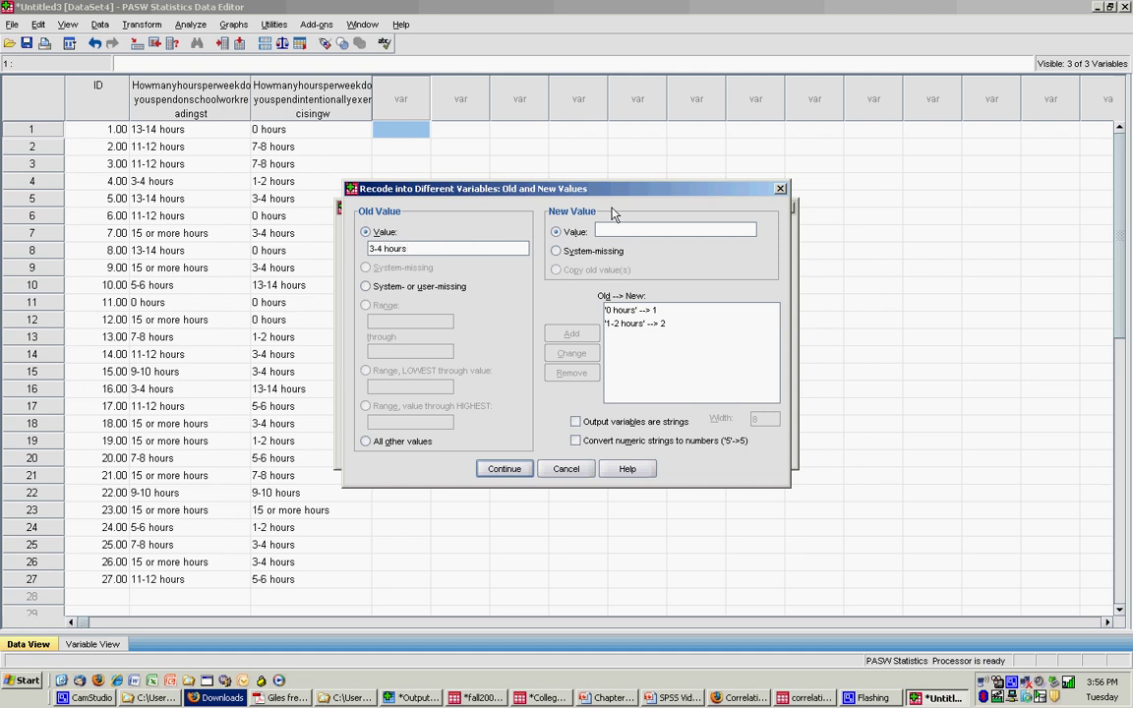
left_click(607, 233)
type("3")
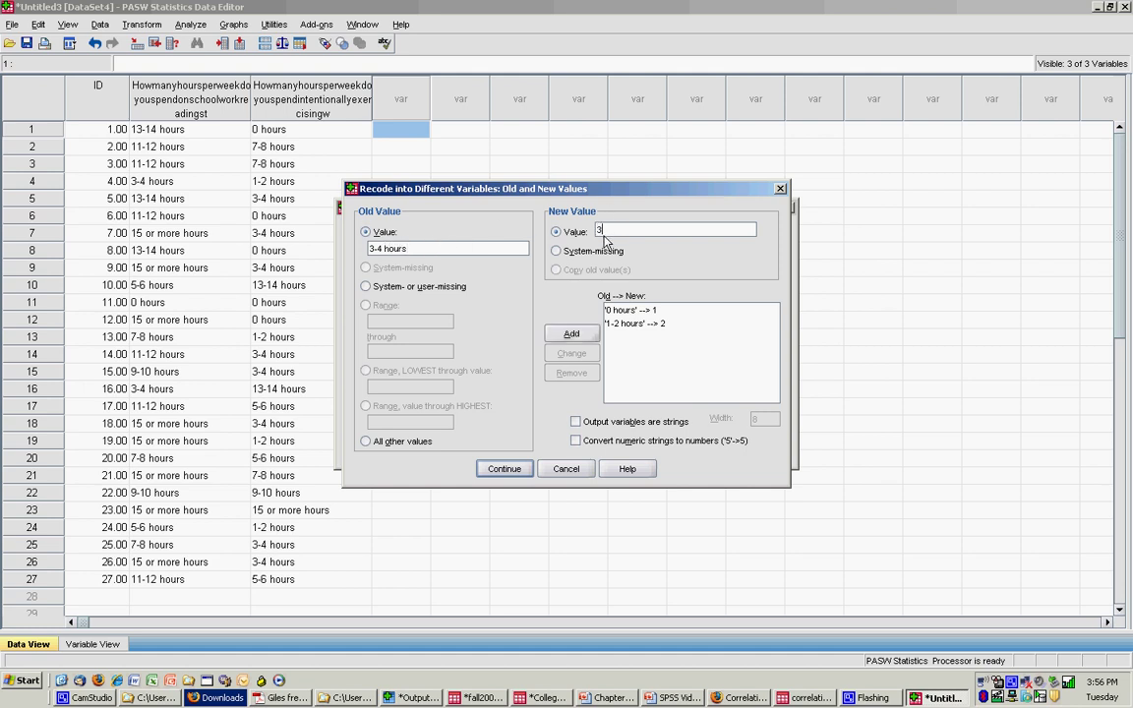
left_click(567, 334)
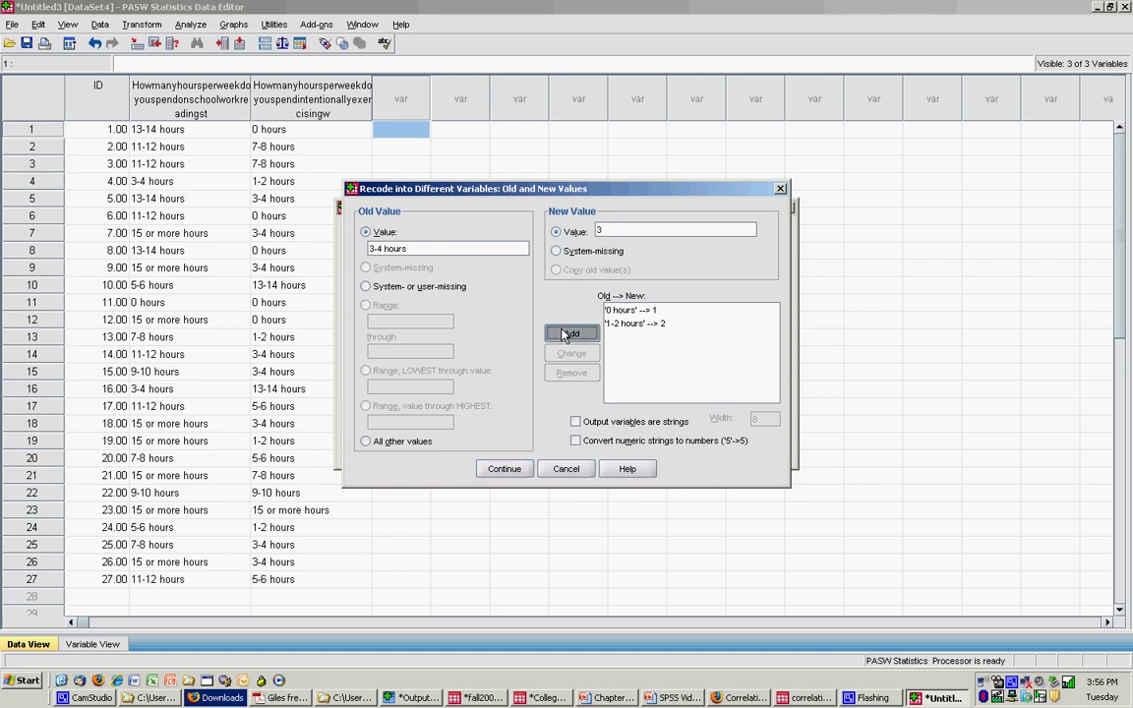
Add the rule recoding the old value "5-6 hours" to 4
left_click(383, 253)
type("5-6 ho")
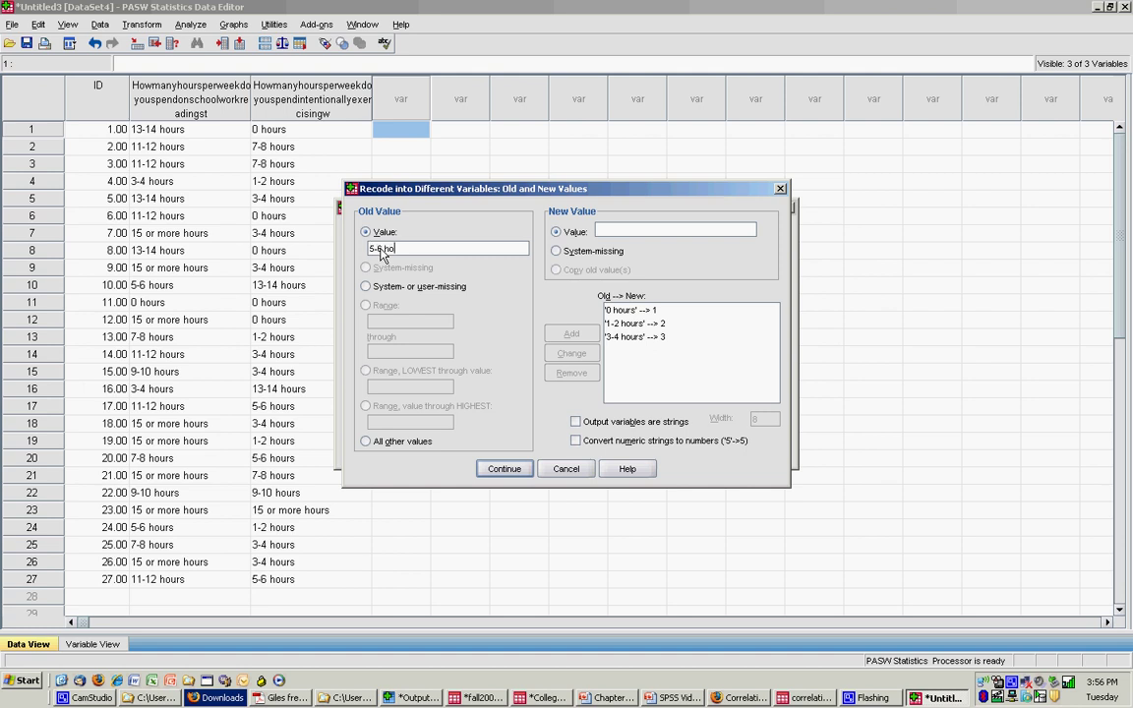
type("urs")
left_click(622, 232)
type("4")
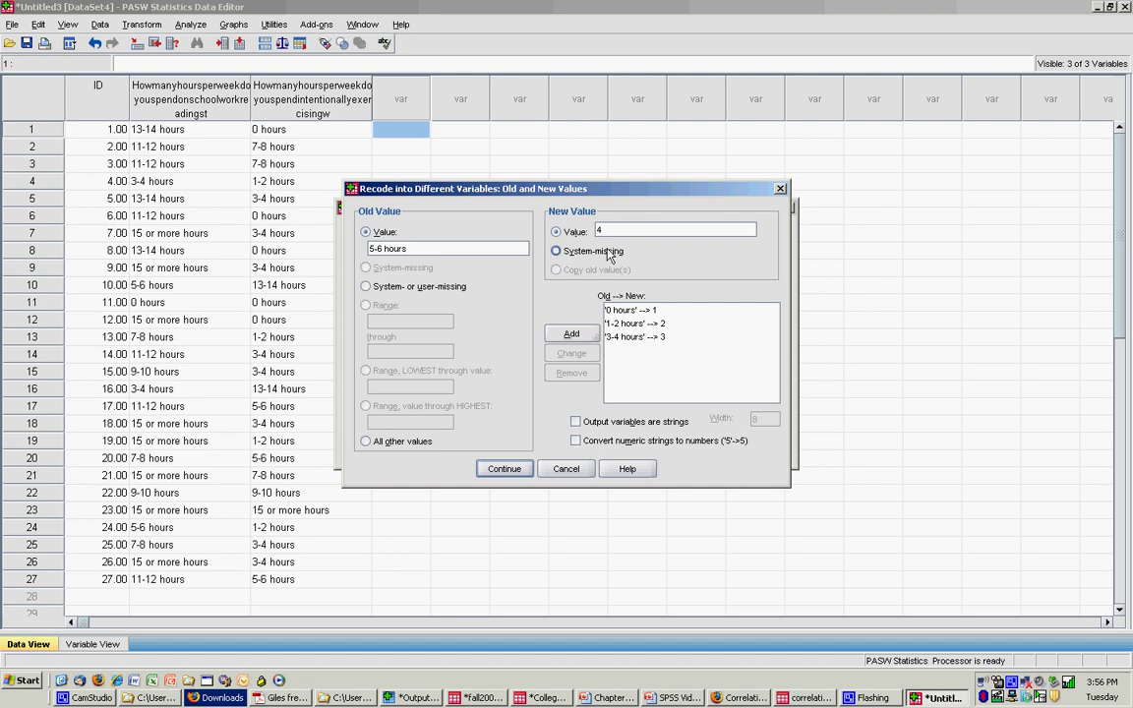
left_click(573, 334)
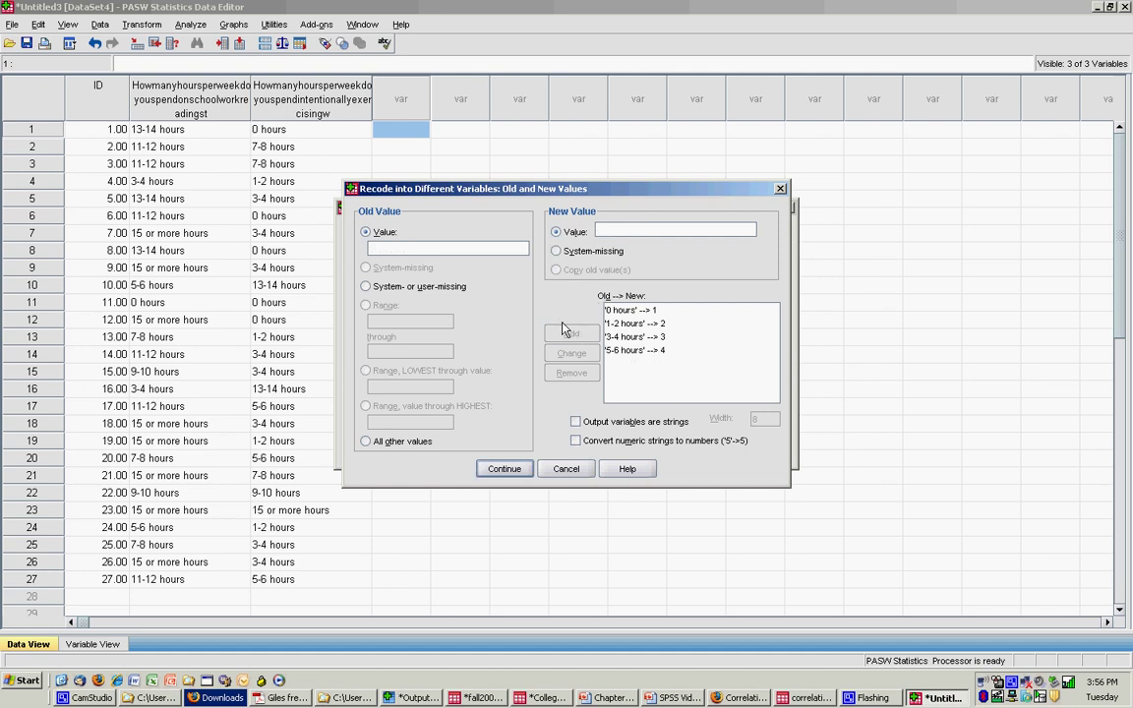
Add old-to-new value rules recoding "7-8 hours" to 5 and "9-10 hours" to 6
left_click(408, 248)
type("7-8 hours")
left_click(610, 236)
type("5")
left_click(572, 335)
left_click(600, 232)
type("6")
left_click(572, 333)
Add old-to-new value rules recoding "11-12 hours" to 7 and "13-14 hours" to 8
type("11-12 hours")
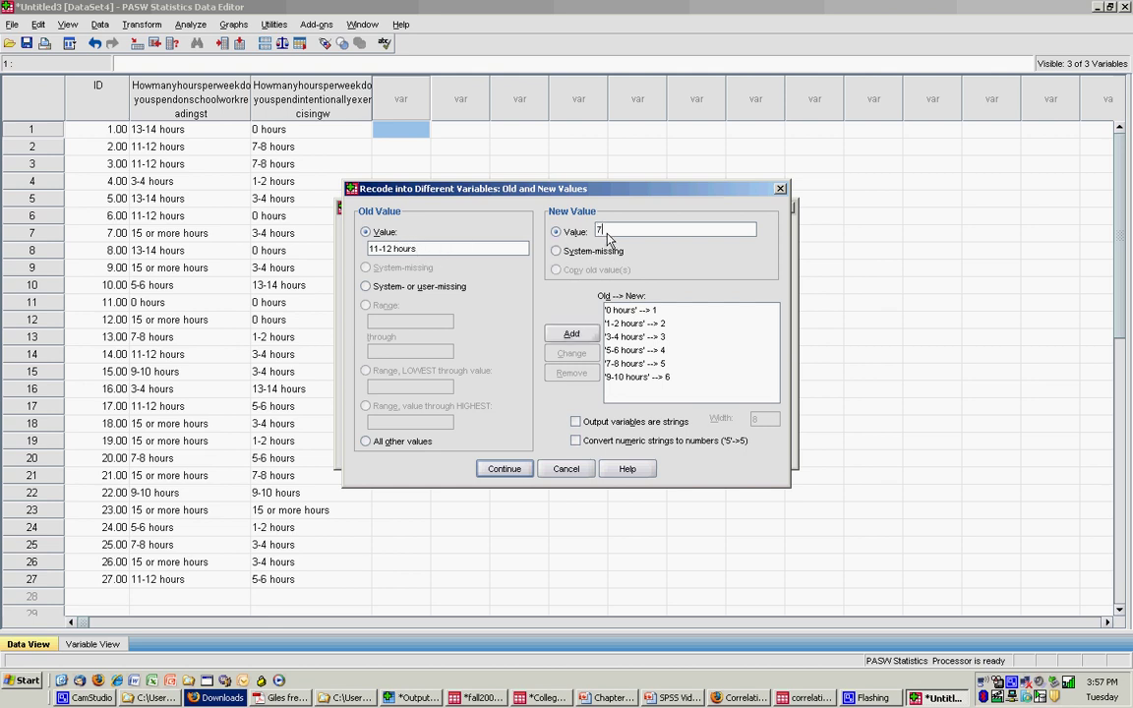
type("' --> 7")
left_click(553, 332)
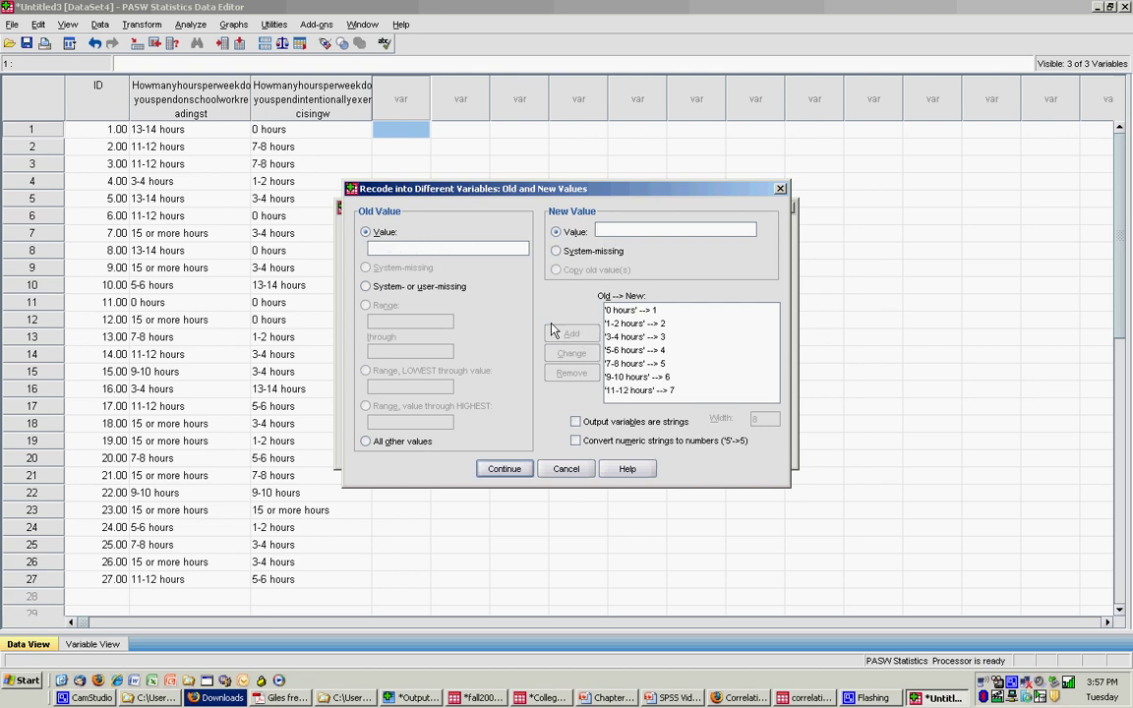
left_click(407, 253)
type("13-14 hours' --> ")
type("8")
left_click(570, 333)
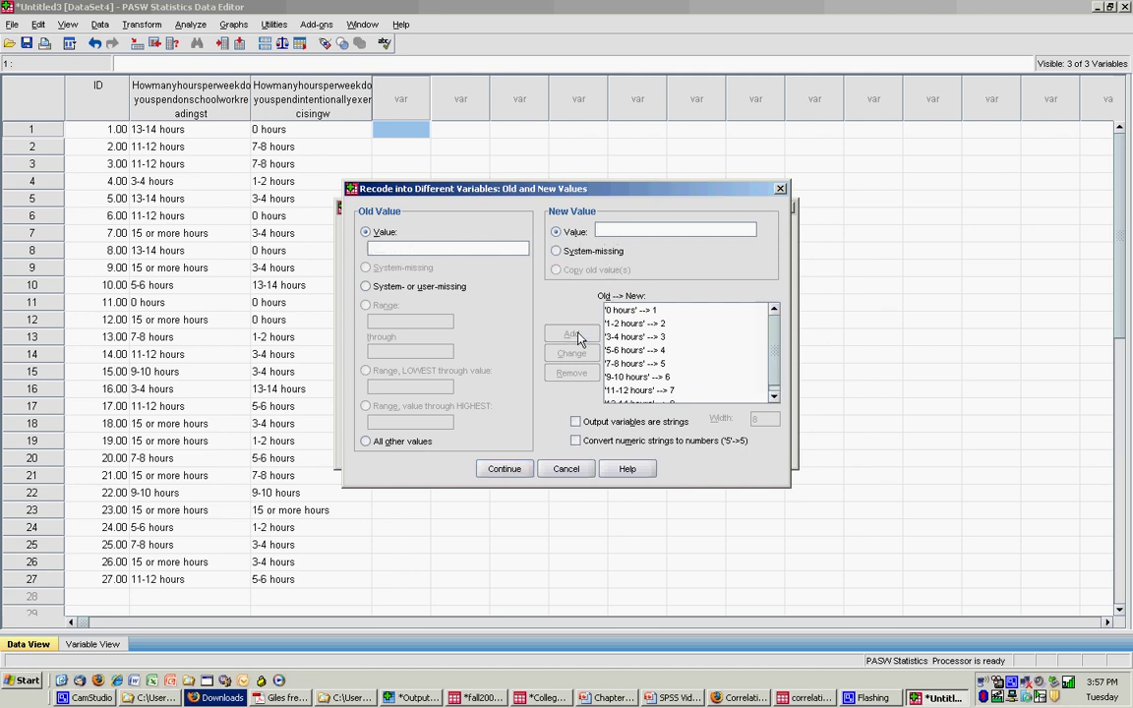
Add the rule recoding "15 or more hours" to 9 and accept the full set of old and new values
left_click(427, 256)
type("15 or more ho")
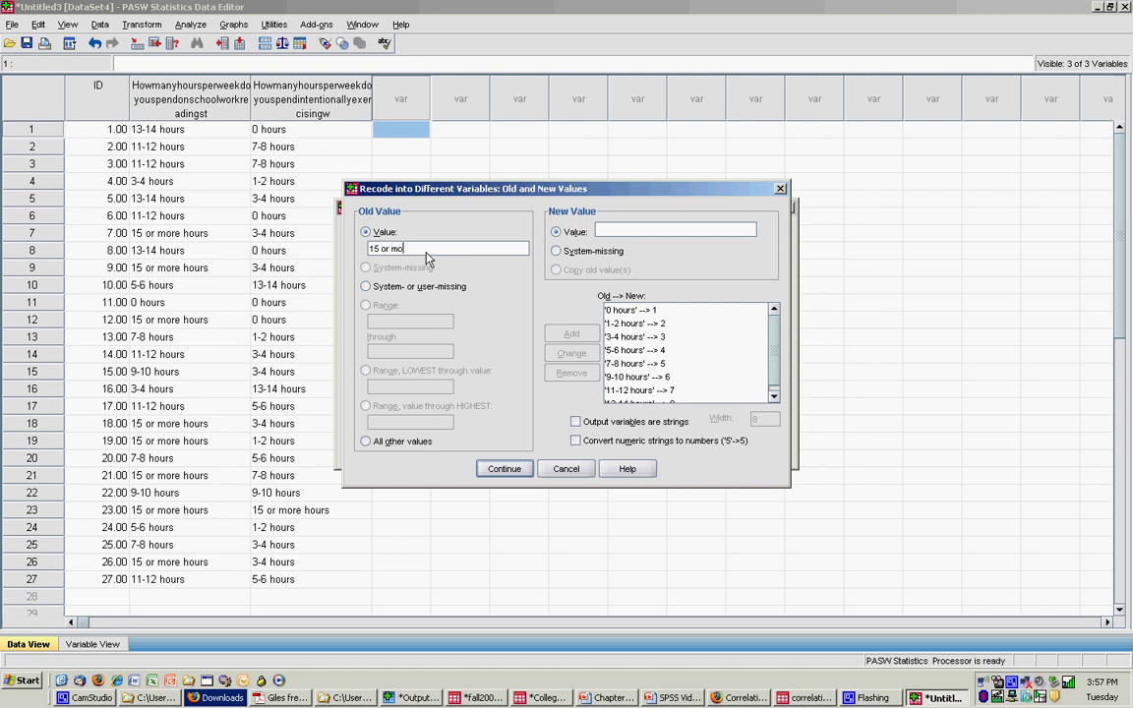
type("urs")
left_click(607, 232)
type("9")
left_click(573, 335)
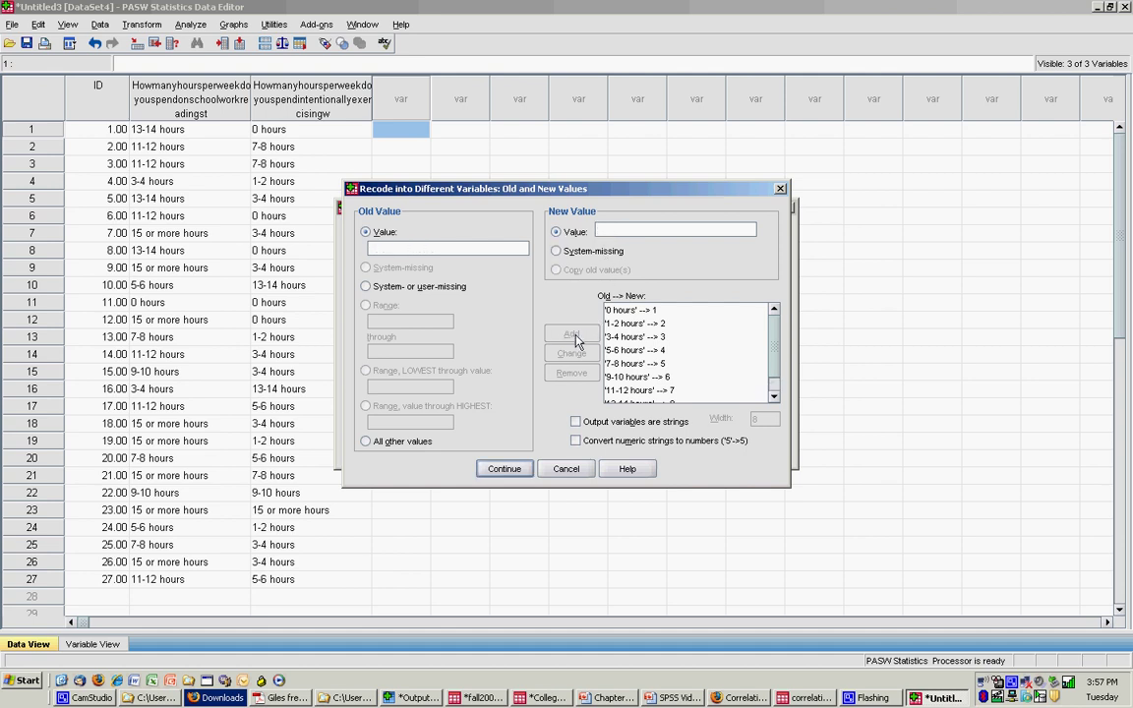
left_click(504, 469)
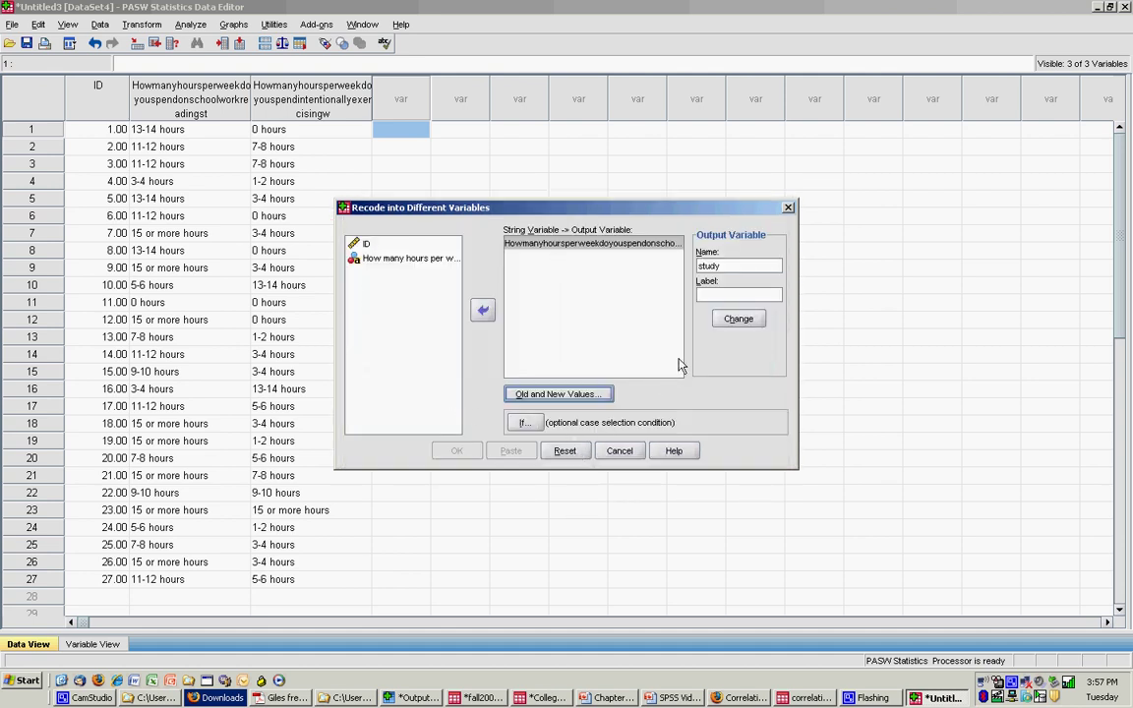
Apply "study" as the output variable name, run the recode, and return to the data set
left_click(738, 325)
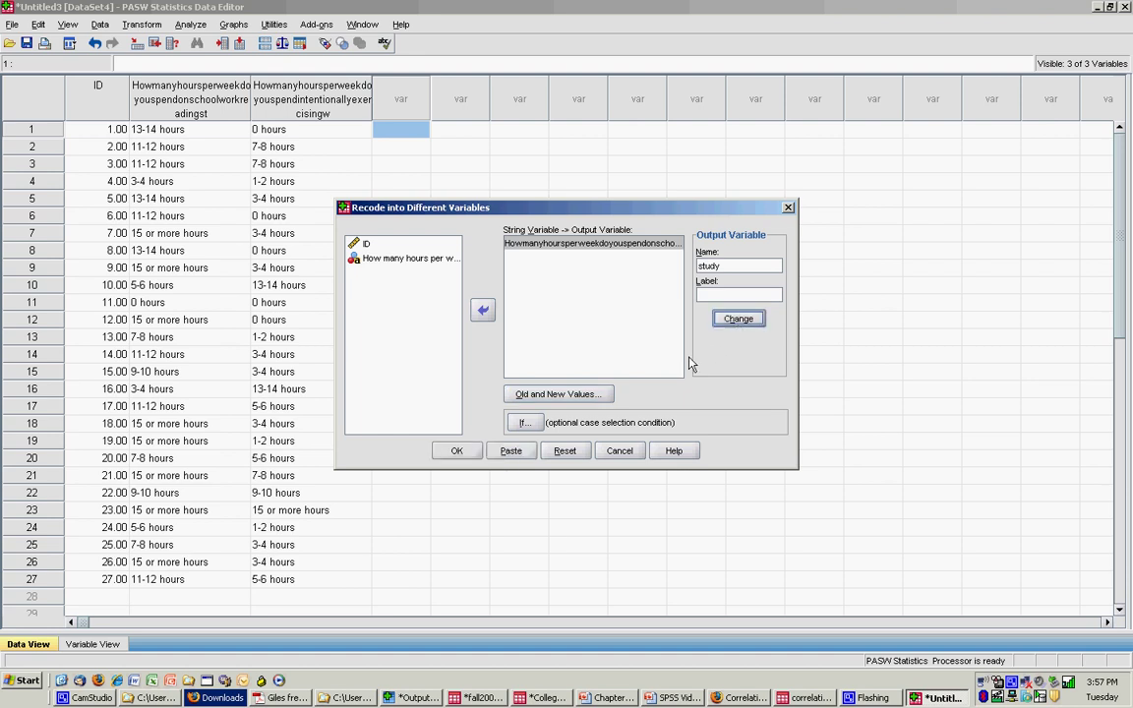
left_click(456, 452)
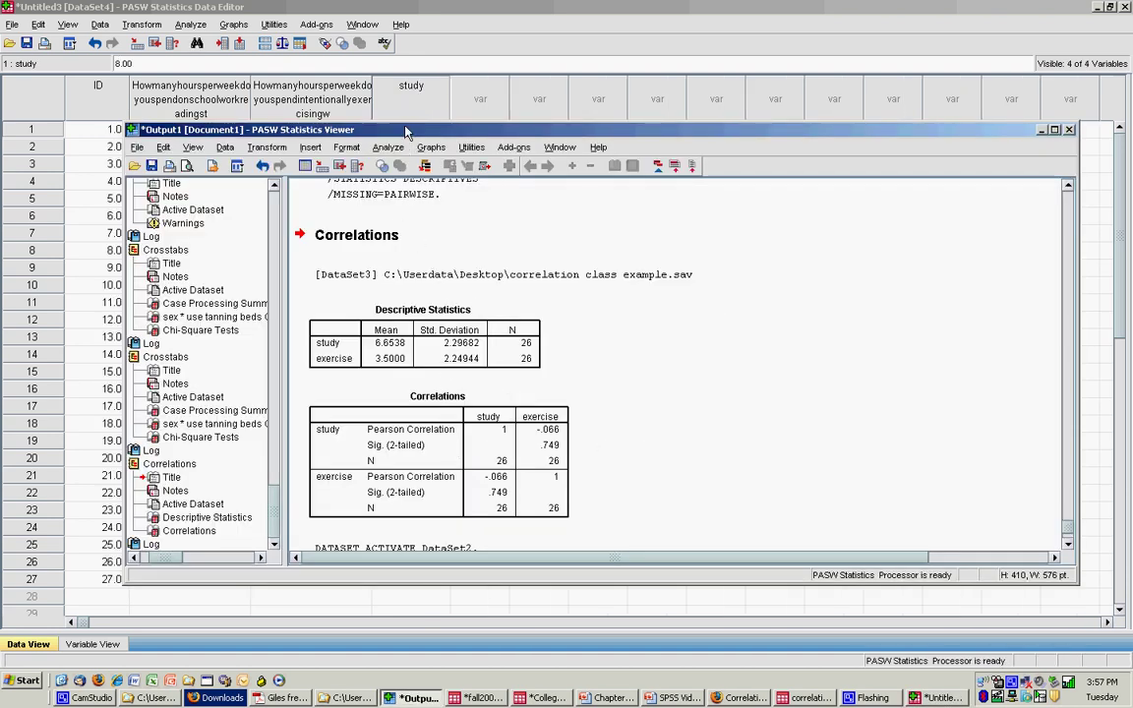
left_click(385, 12)
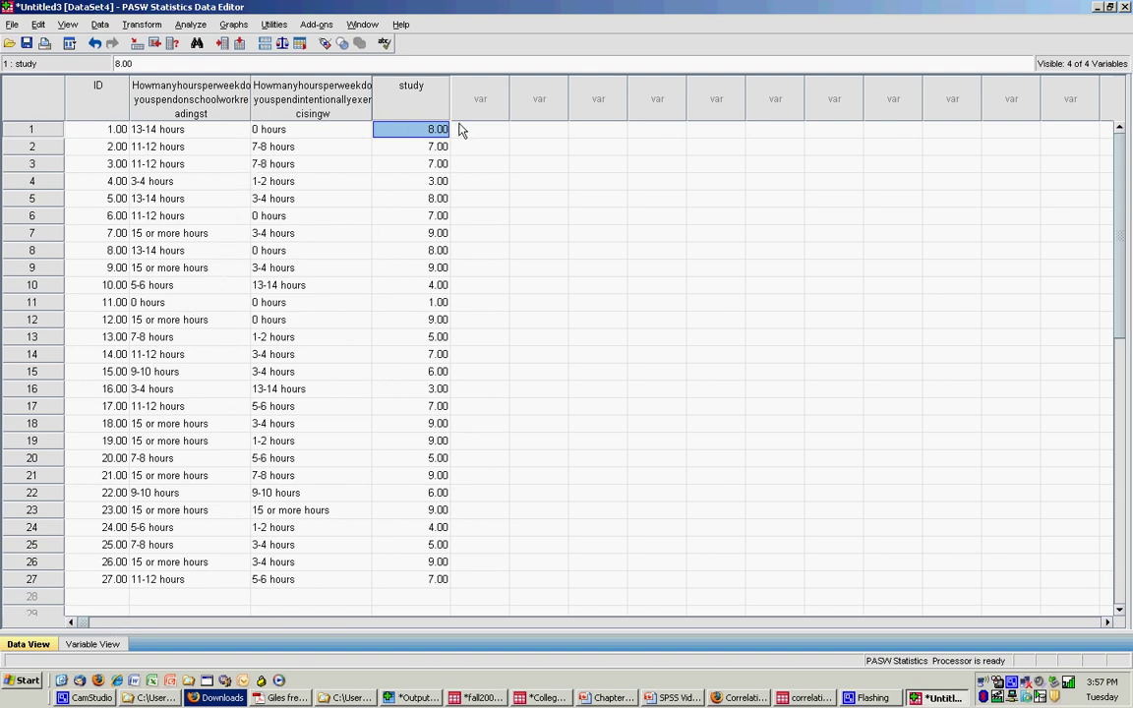
Set up Recode into Different Variables with only the intentional exercise hours question as input and "exercise" as the output variable name
left_click(142, 23)
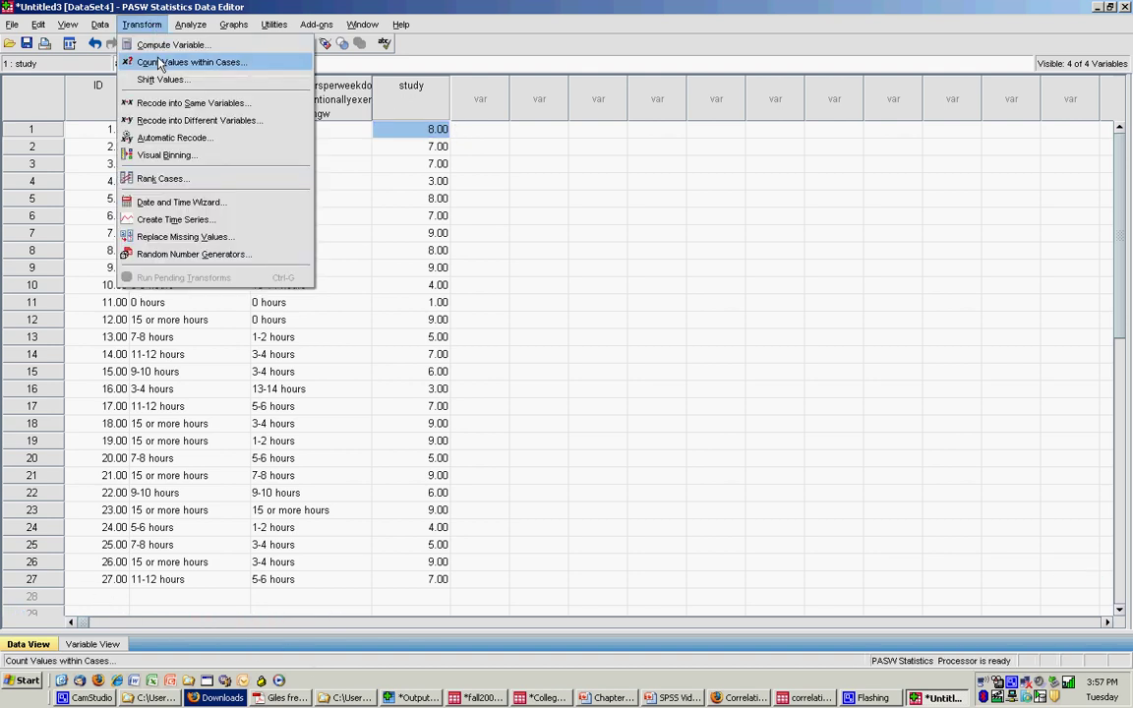
left_click(162, 120)
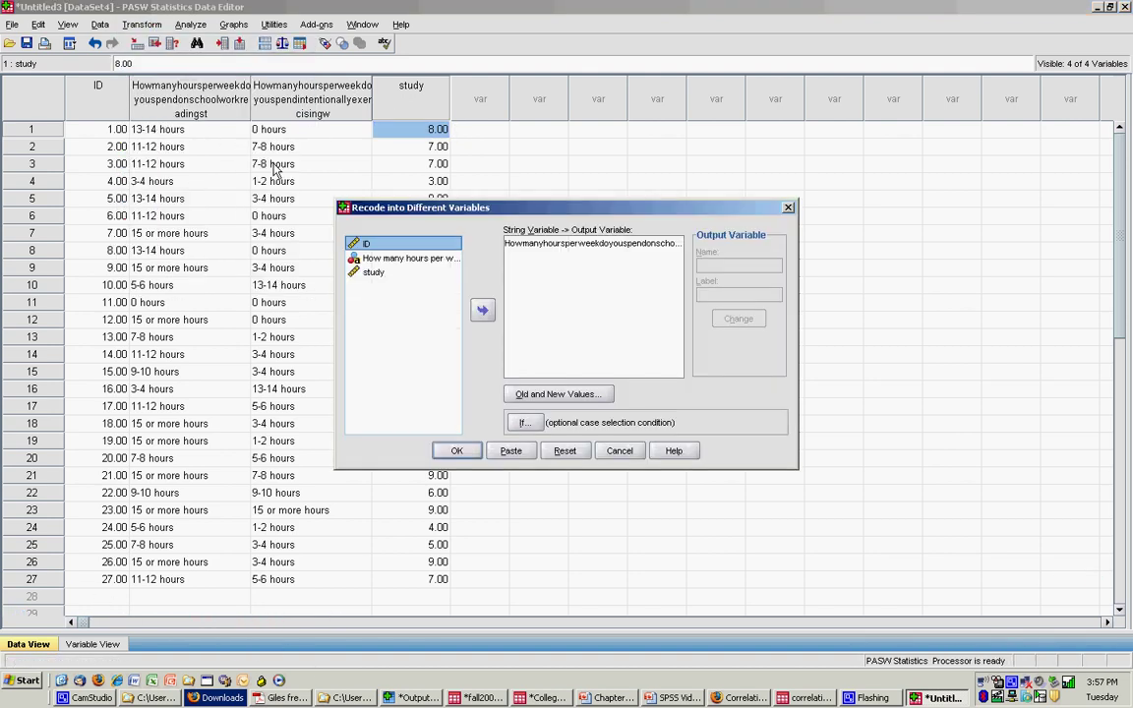
left_click(526, 246)
left_click(482, 310)
left_click(410, 273)
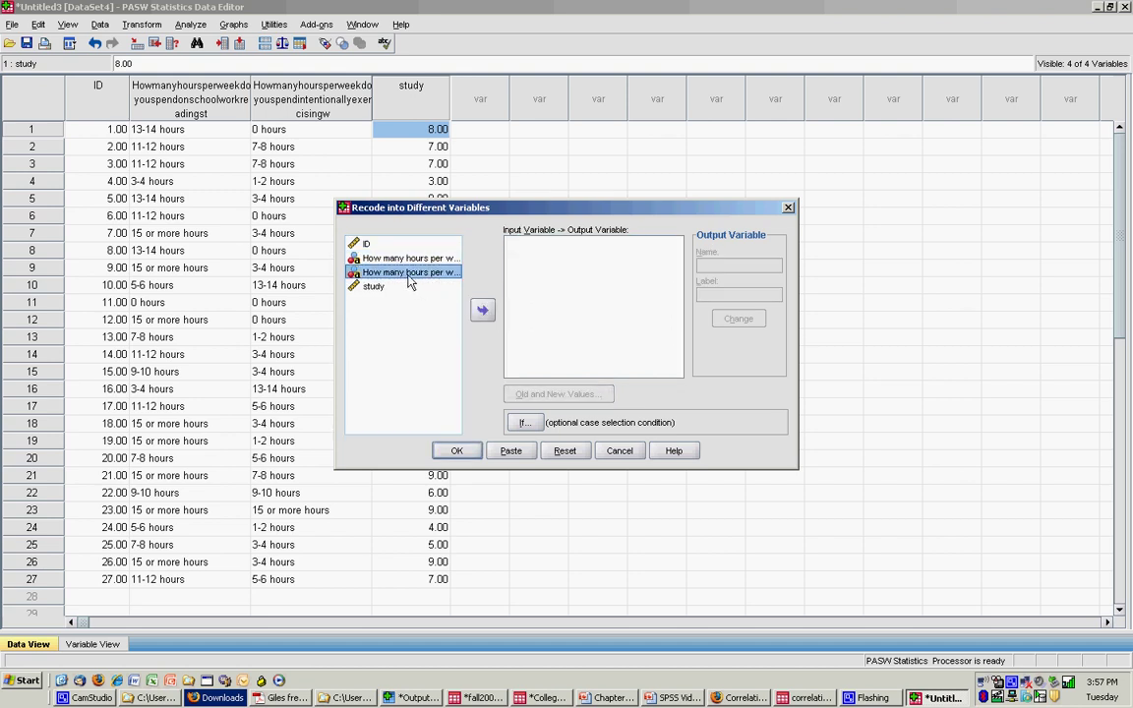
left_click(482, 310)
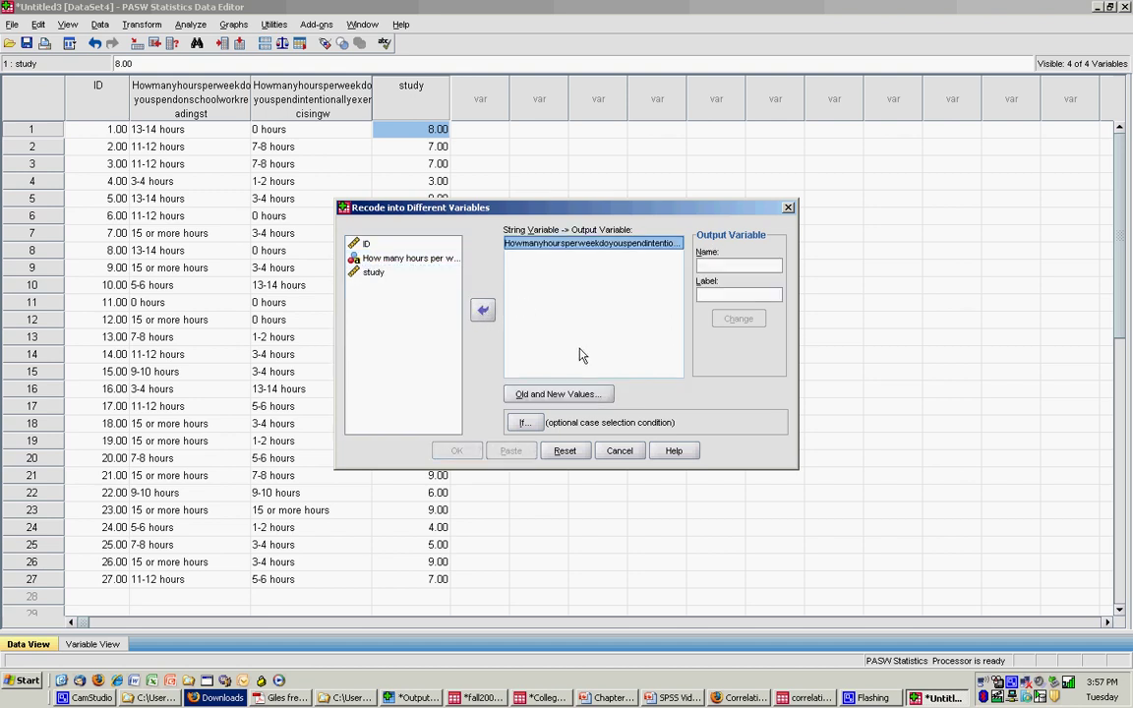
left_click(717, 265)
type("ex")
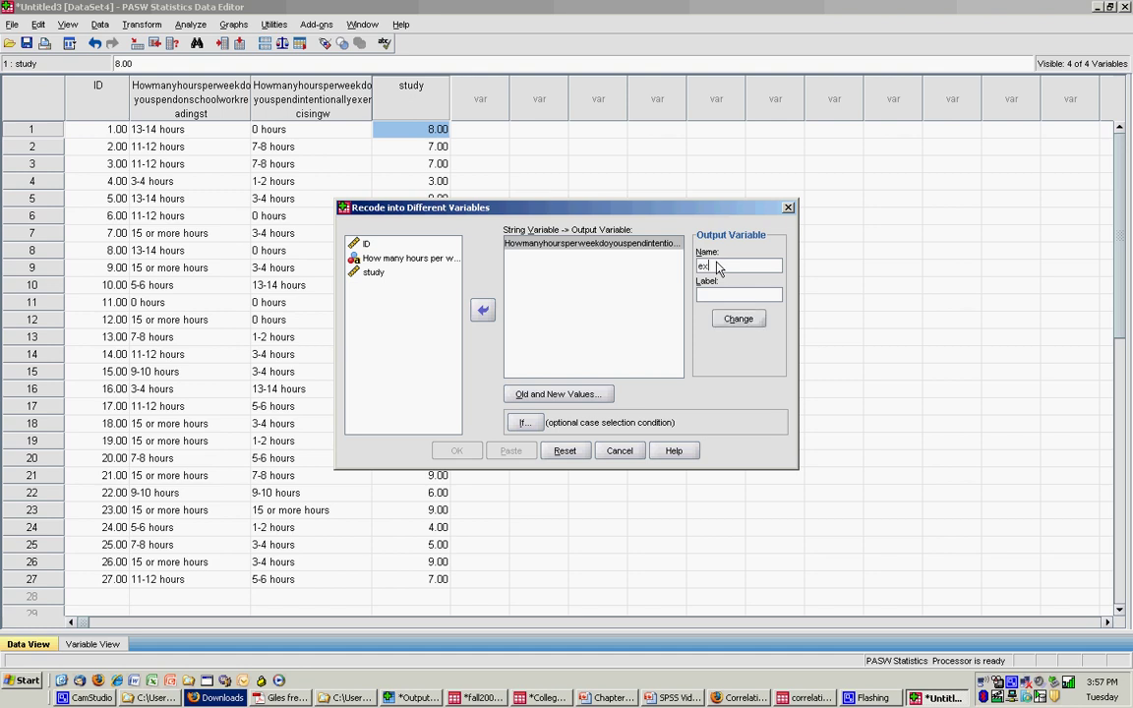
type("ercise")
Keep the existing old-to-new value rules, apply the "exercise" output name, and run the recode
left_click(591, 397)
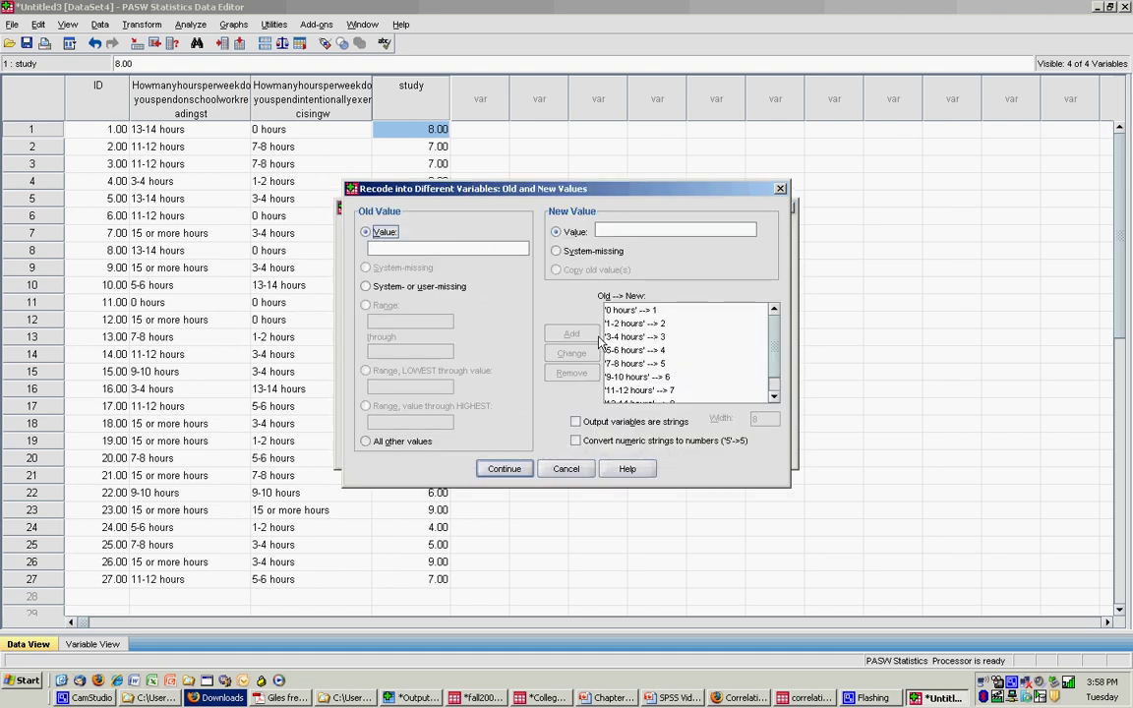
left_click(497, 469)
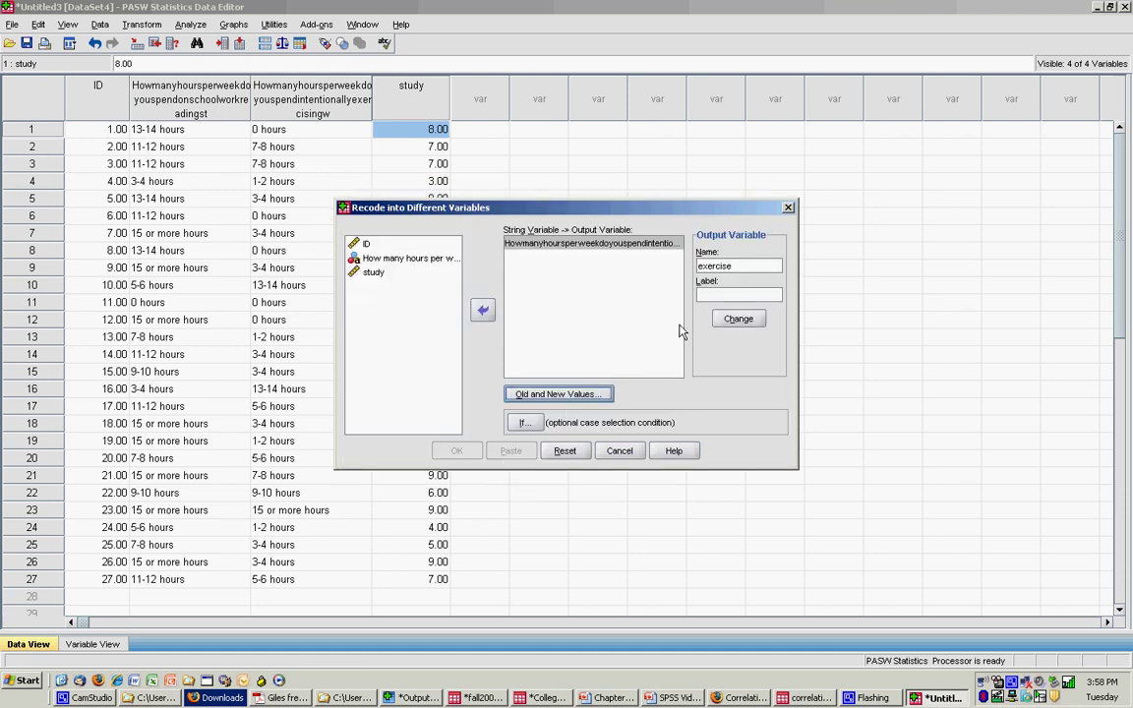
left_click(721, 323)
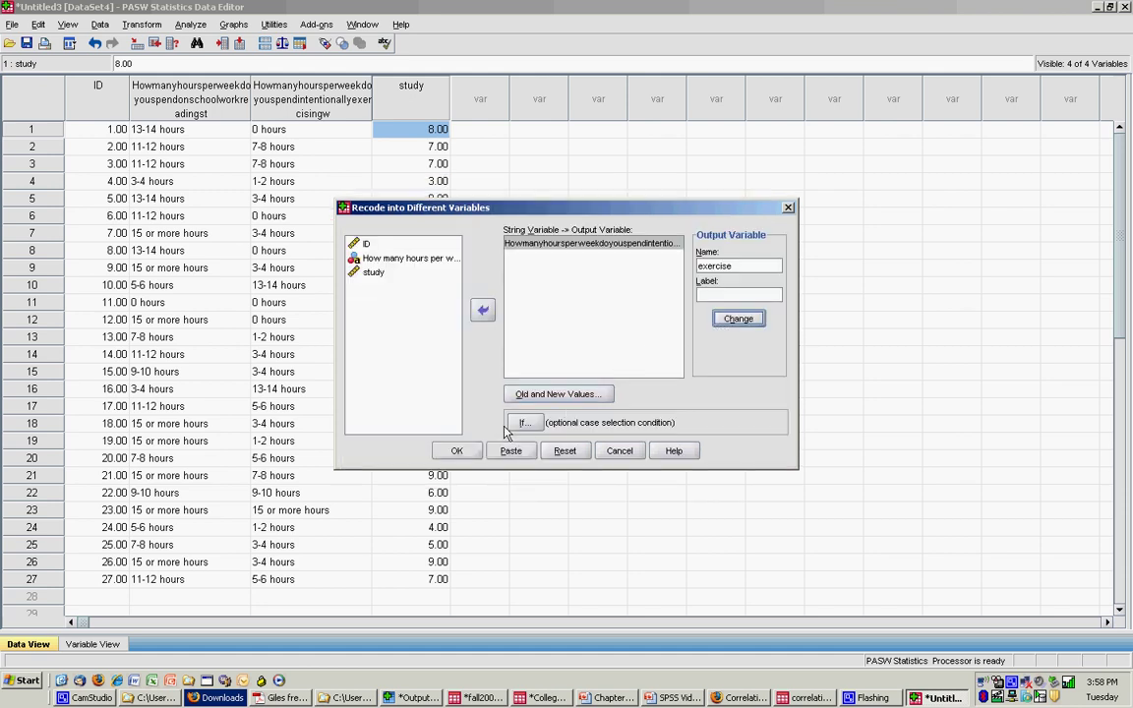
left_click(458, 451)
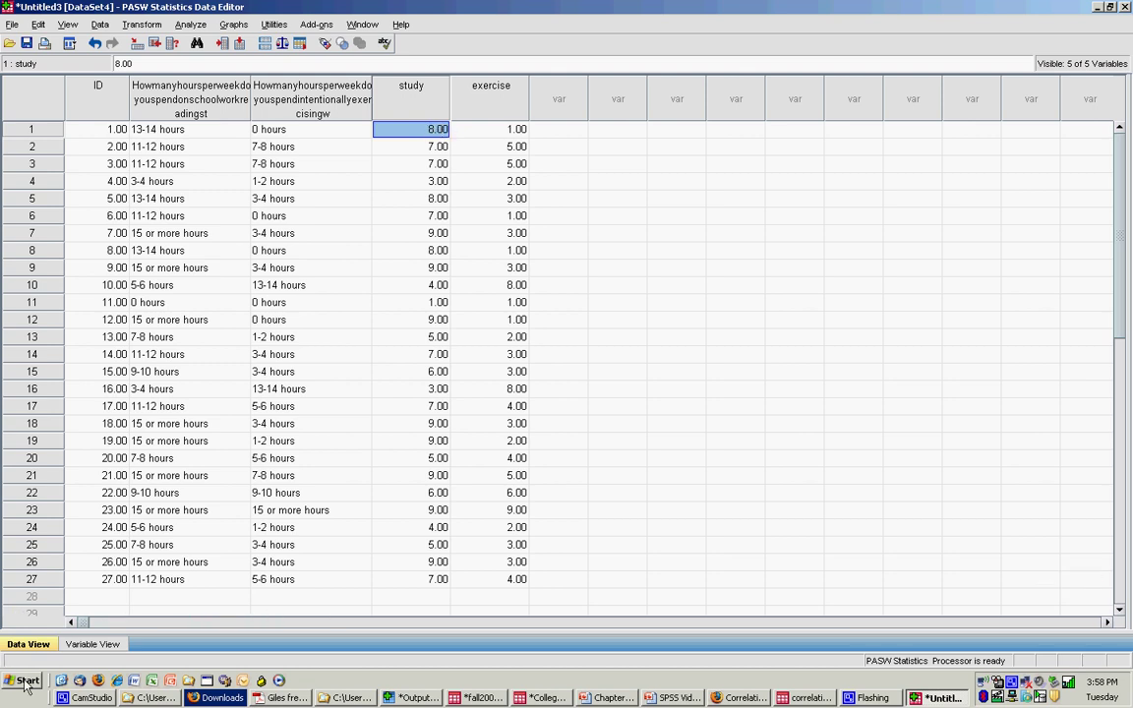
Try value labels for study, with 1 as "0", 2 as "1-2 hours" and 3 as "3-4 hours", and discard them
left_click(94, 644)
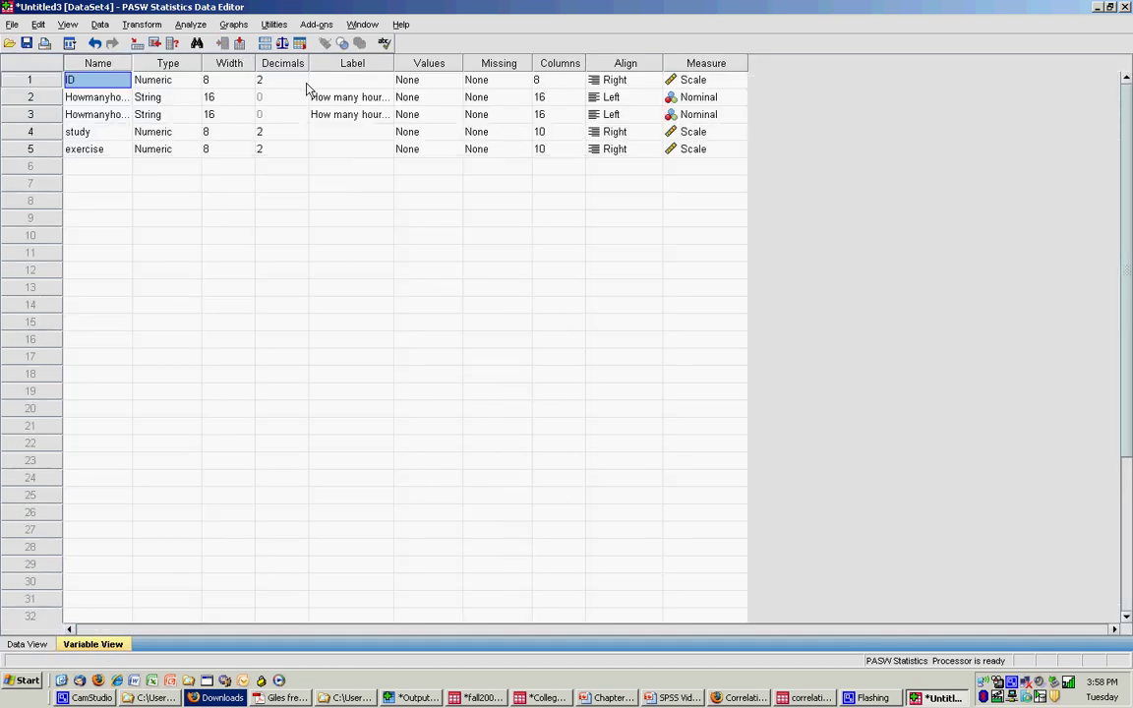
left_click(433, 132)
left_click(457, 131)
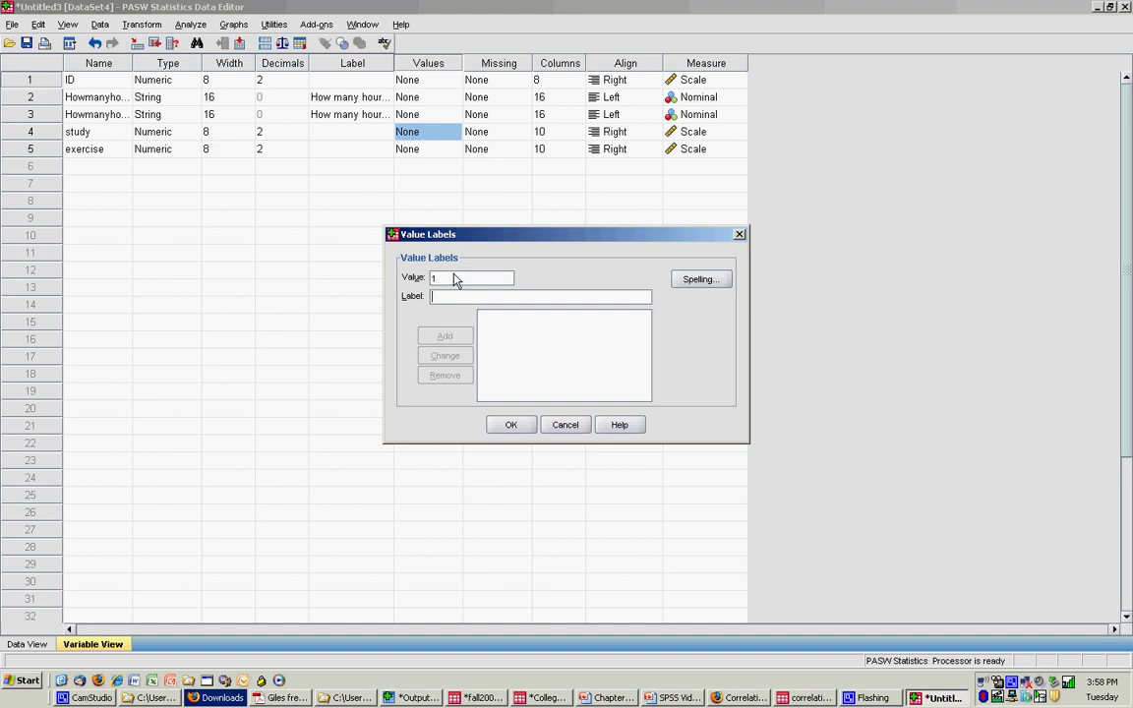
type("0")
key("alt+a")
type("1-2 hours")
key("alt+a")
type("3-4 hours")
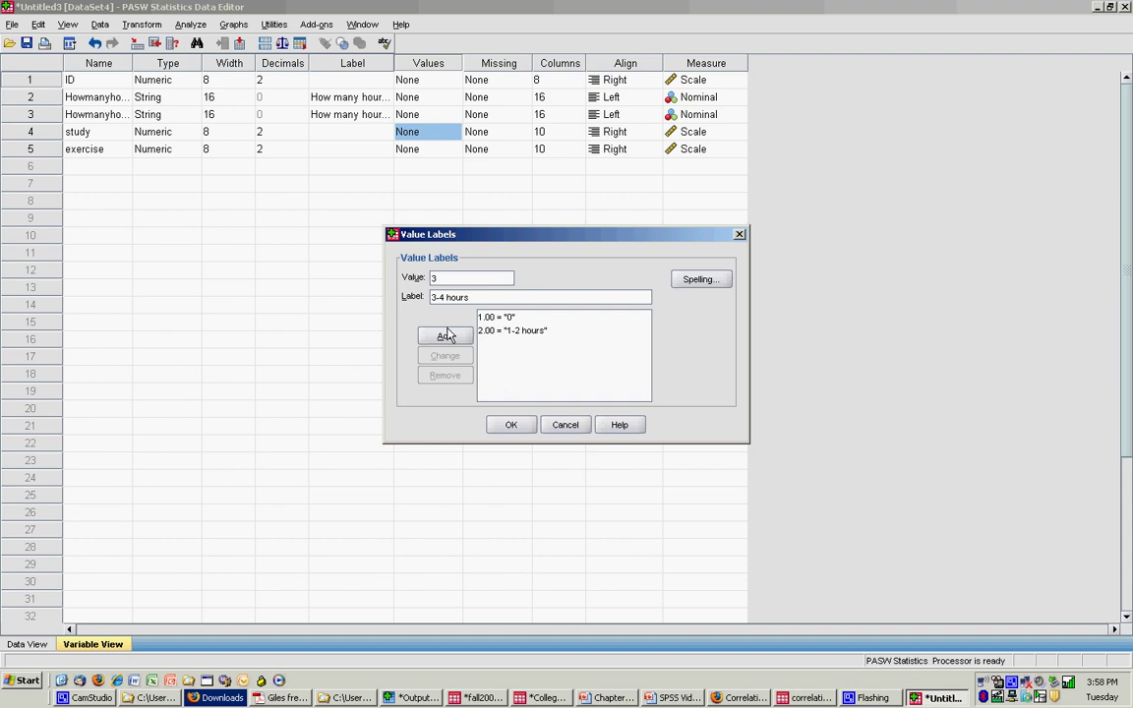
left_click(446, 336)
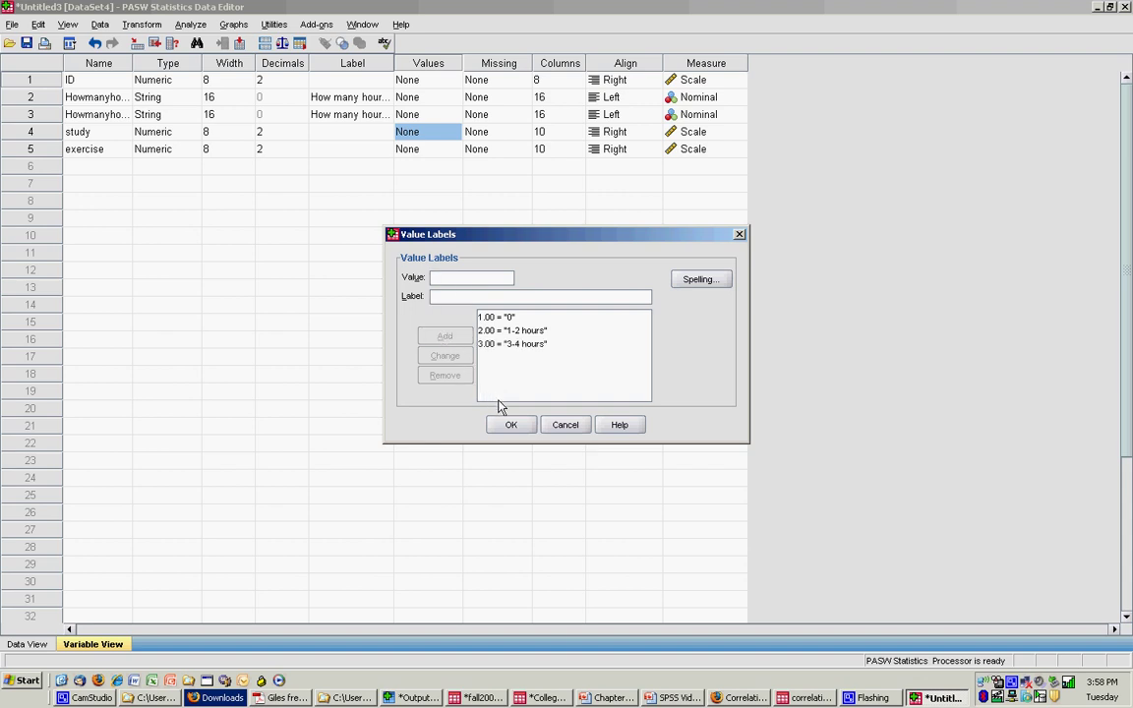
left_click(551, 425)
left_click_drag(492, 305, 356, 551)
left_click(487, 255)
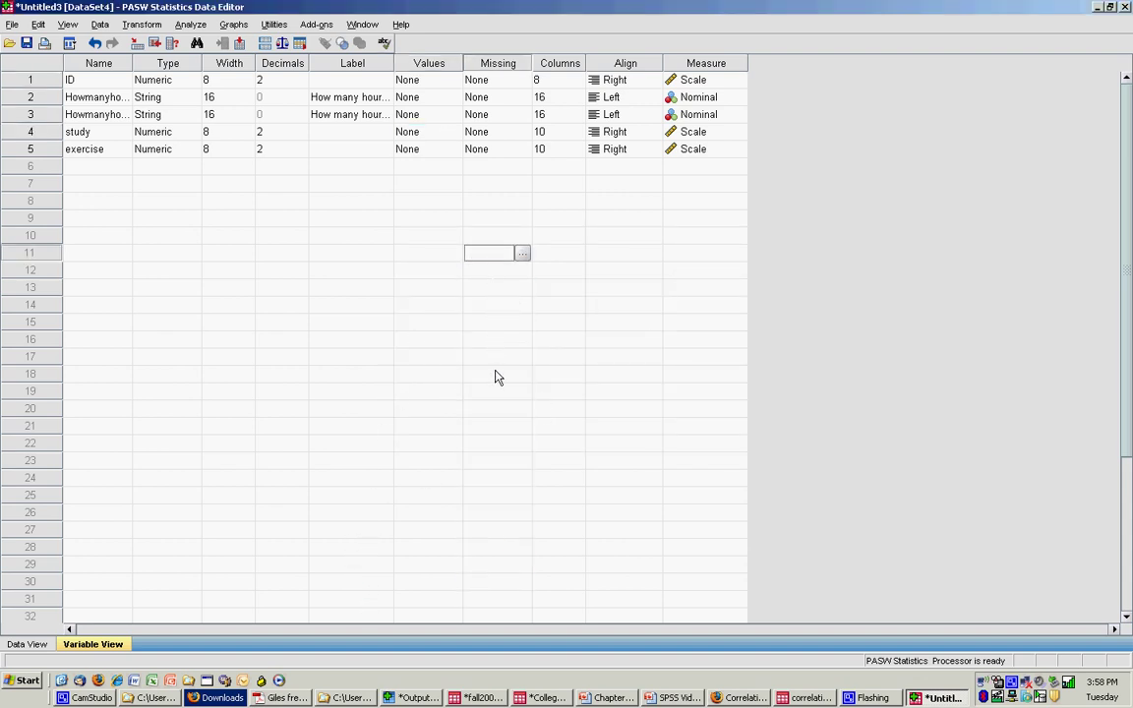
Switch to the correlation class example.sav data set to view its finished study and exercise variables
left_click(797, 699)
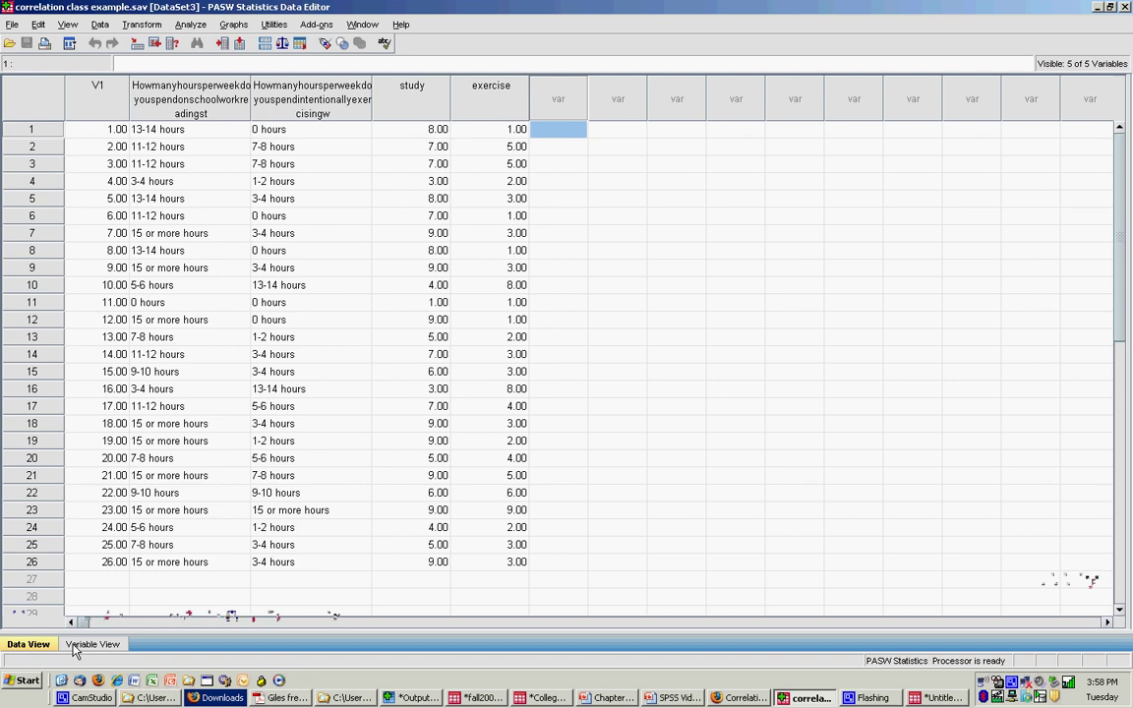
left_click(74, 699)
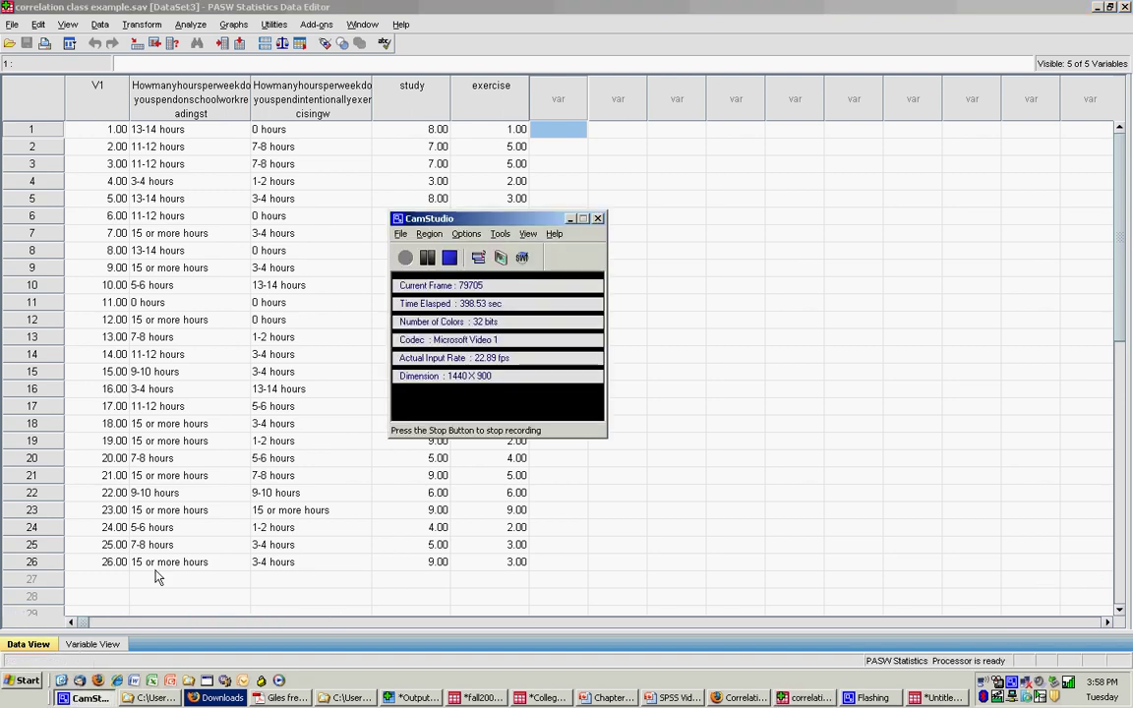